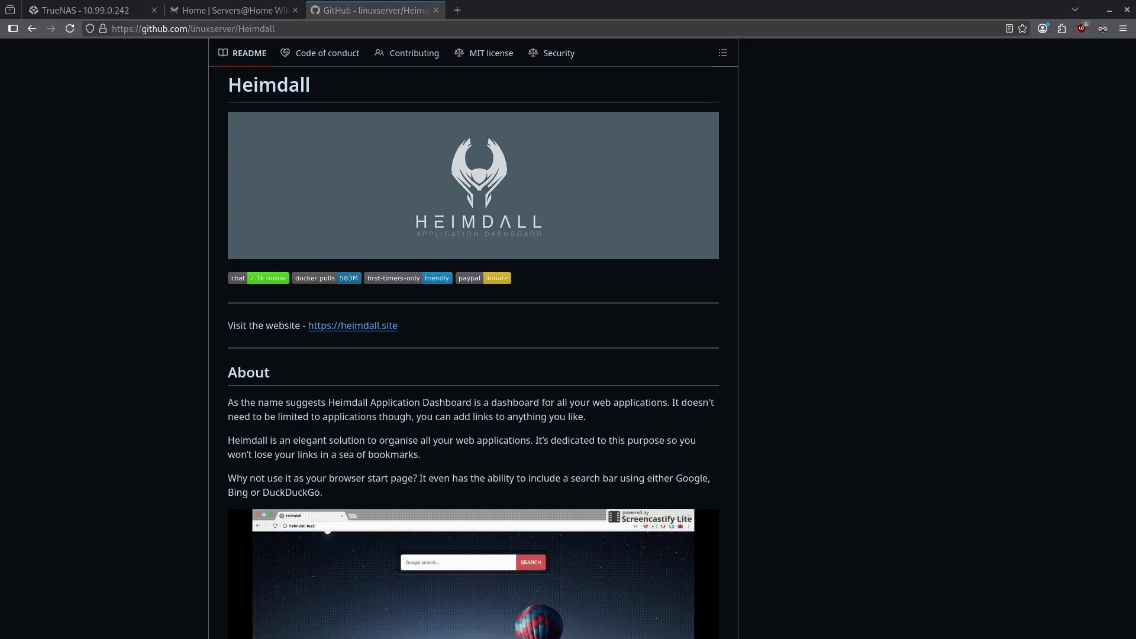
Switch from the Heimdall README on GitHub to the TrueNAS dashboard tab.
key("ctrl+Tab")
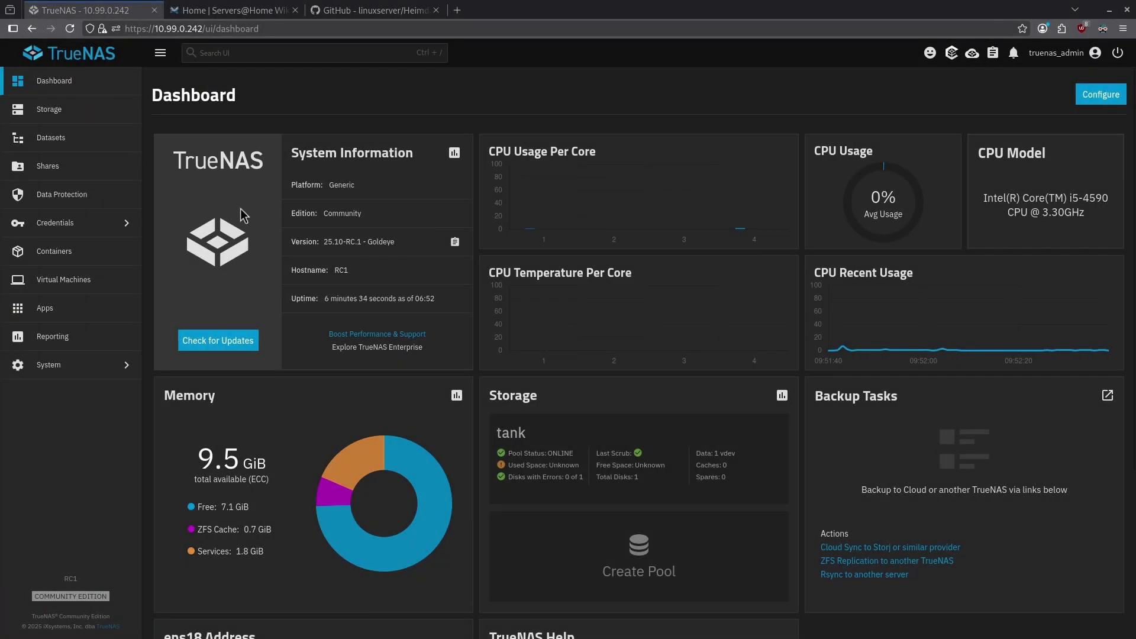
Create a dataset named heimdall under tank/configs, skipping the ACL setup.
left_click(87, 141)
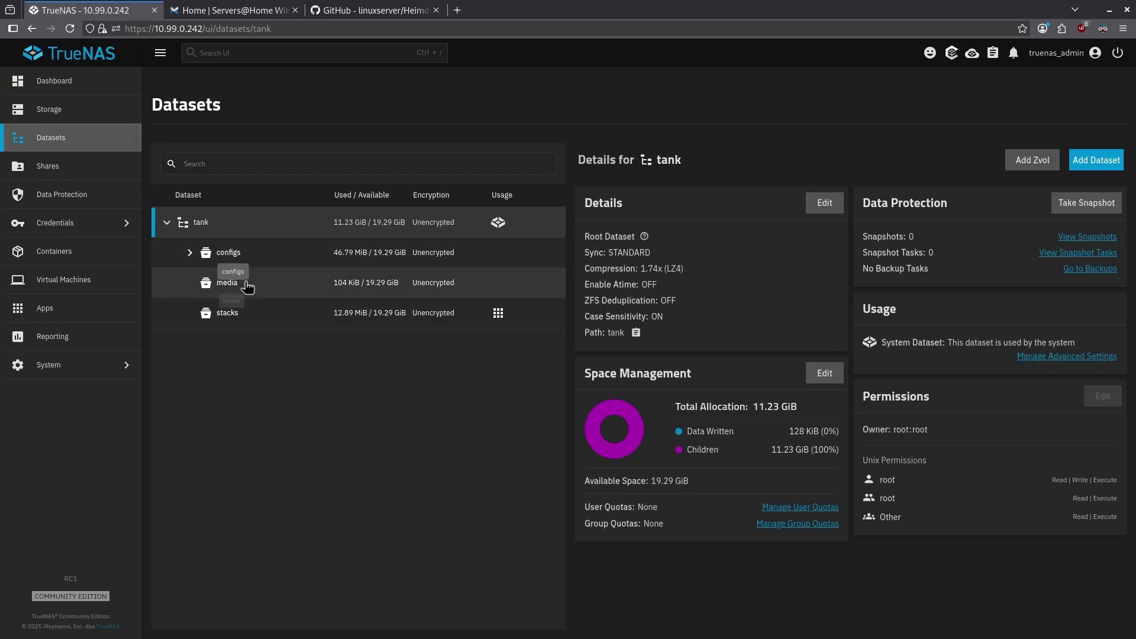
left_click(240, 255)
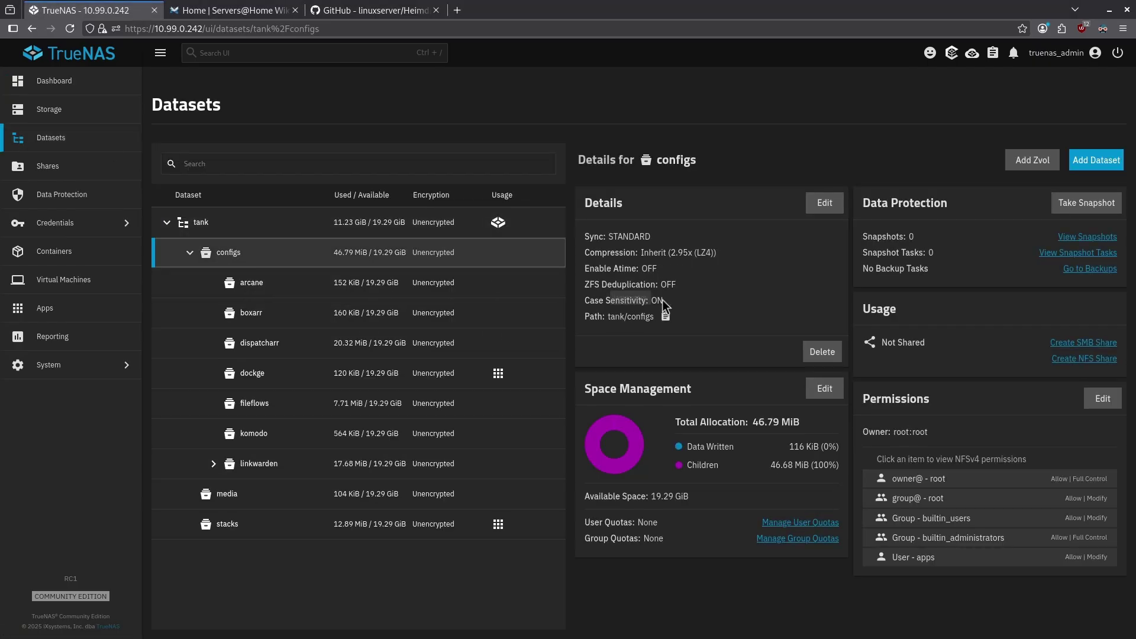
left_click(1096, 161)
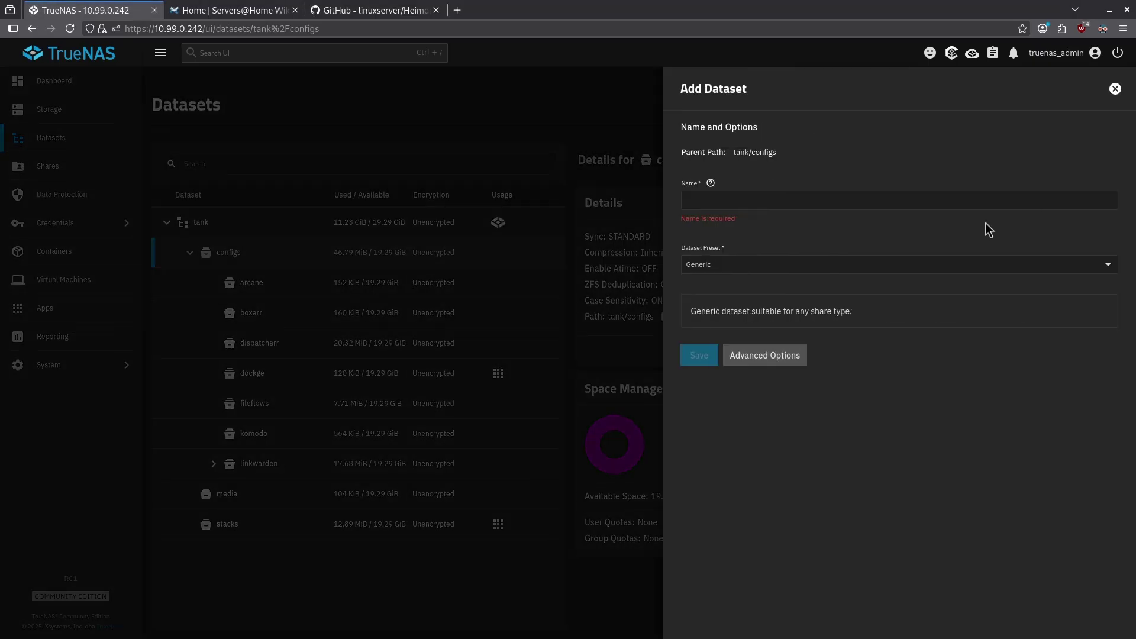
left_click(853, 201)
type("h")
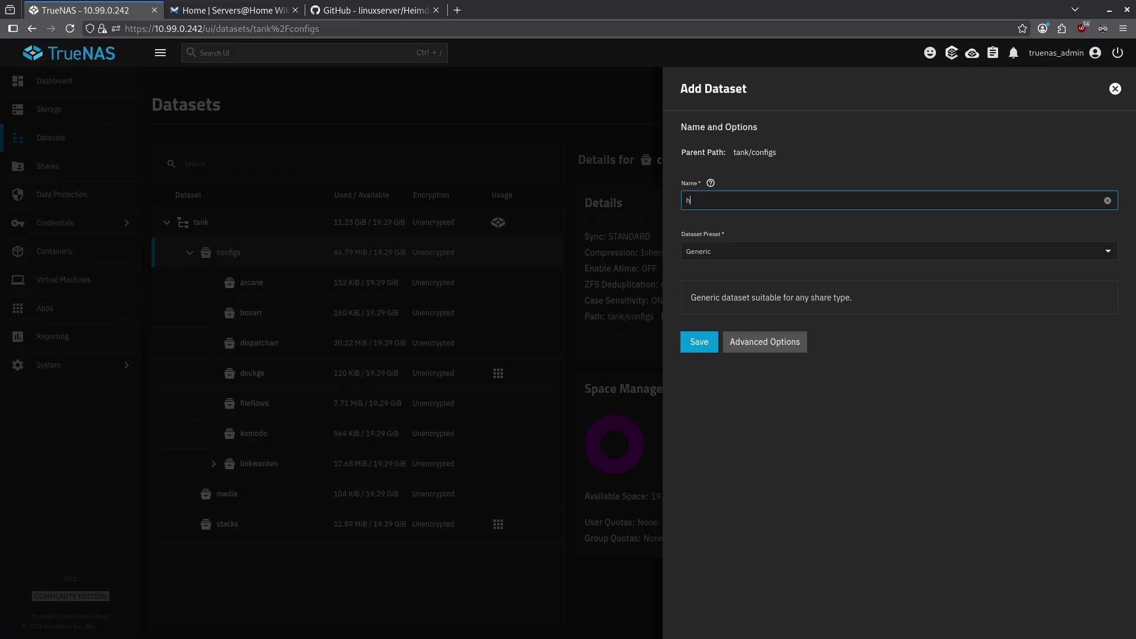
type("eimdall")
left_click(701, 347)
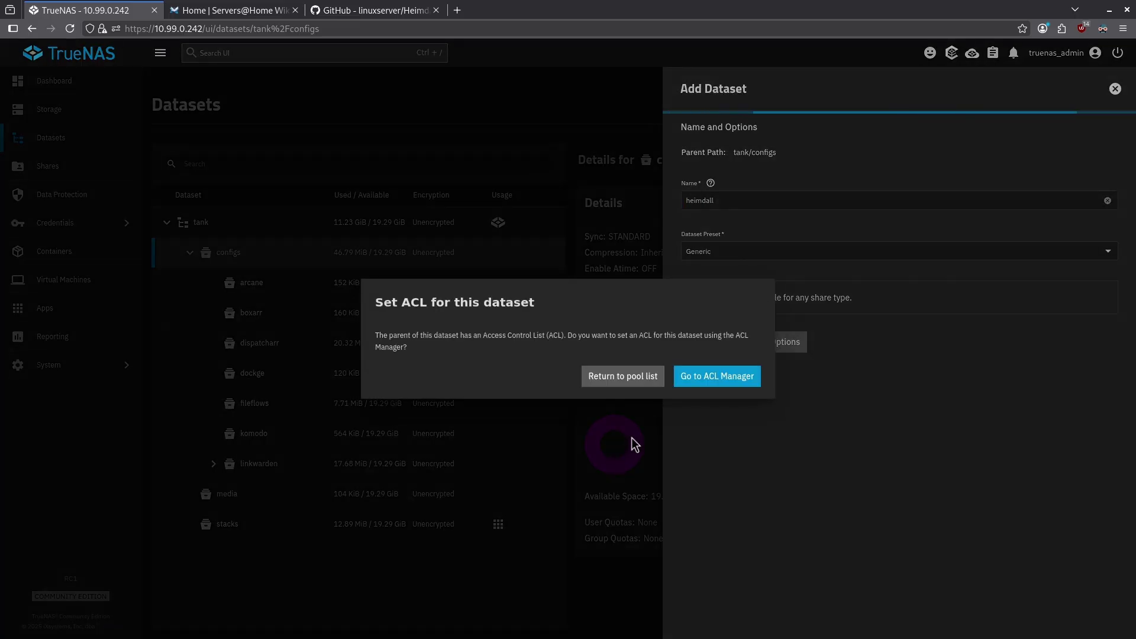
left_click(610, 382)
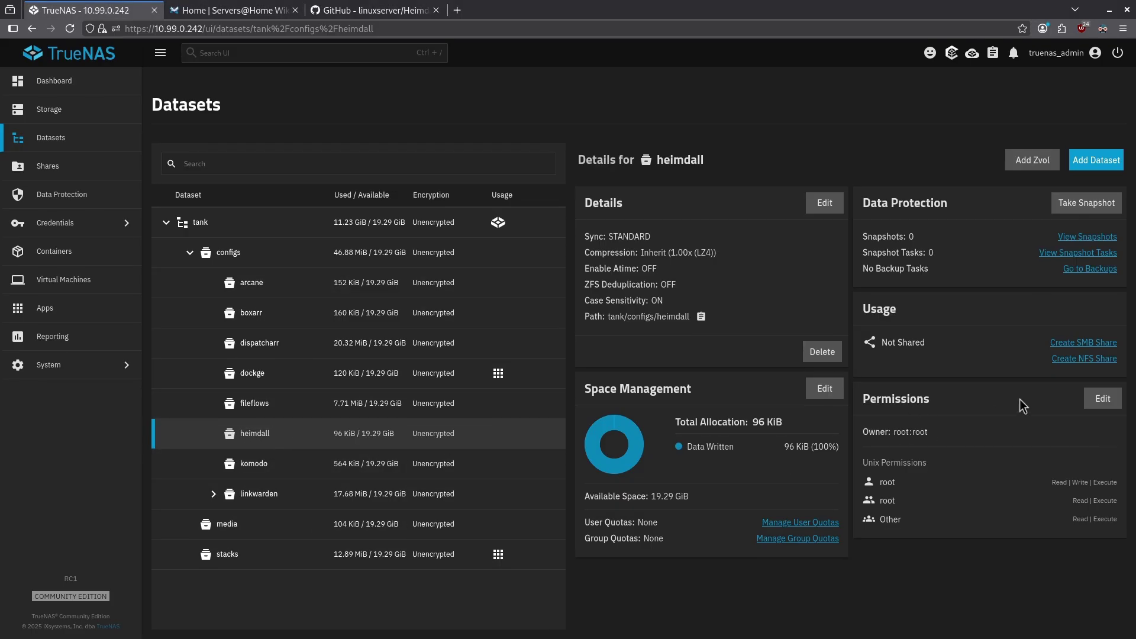
Make apps heimdall's group with write access, remove others' read and execute, and save.
left_click(1097, 403)
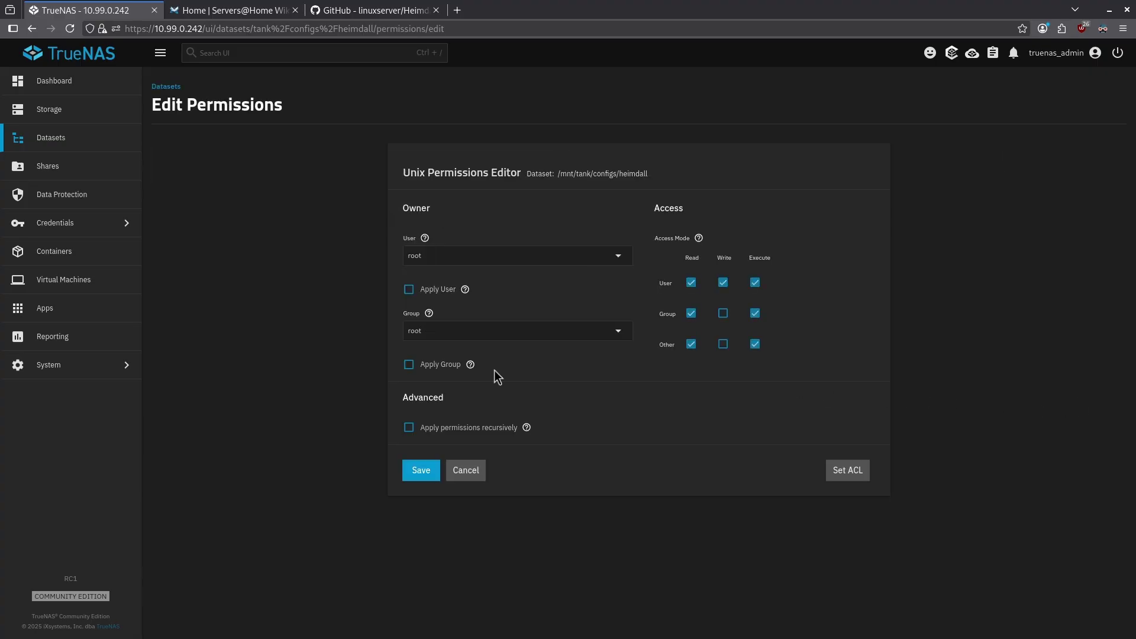
left_click(467, 330)
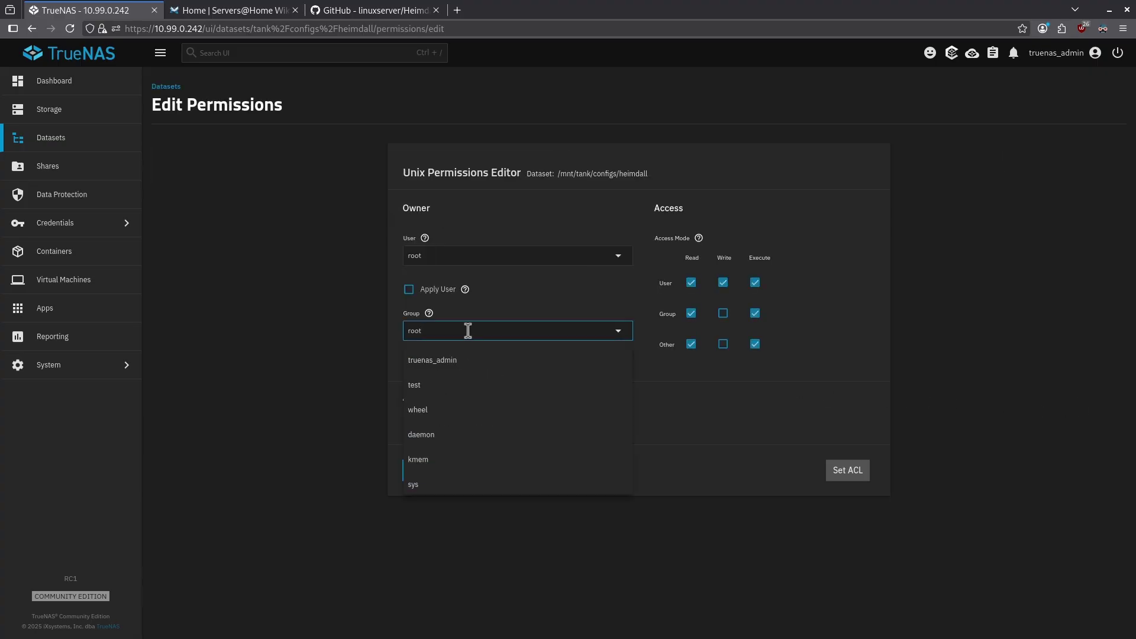
left_click(426, 383)
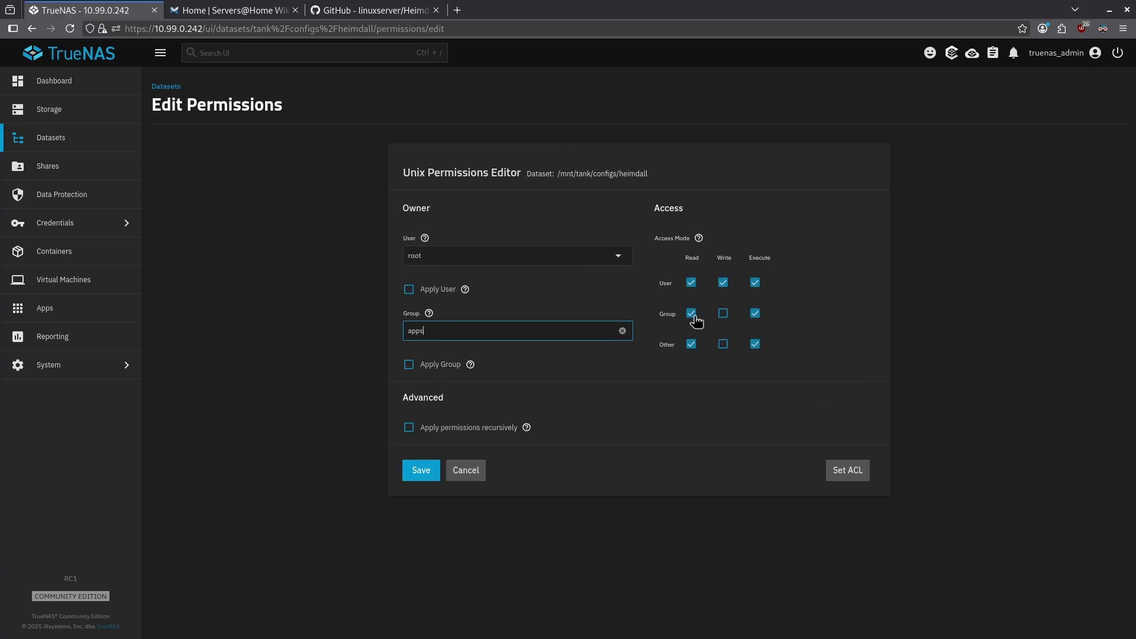
left_click(719, 318)
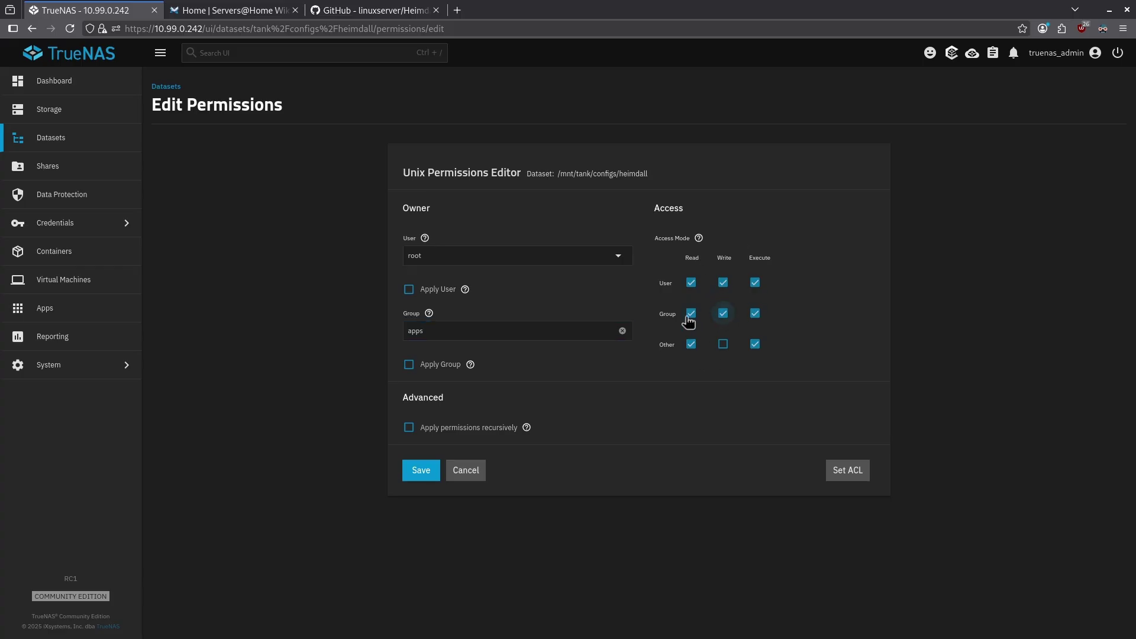
left_click(691, 348)
left_click(755, 348)
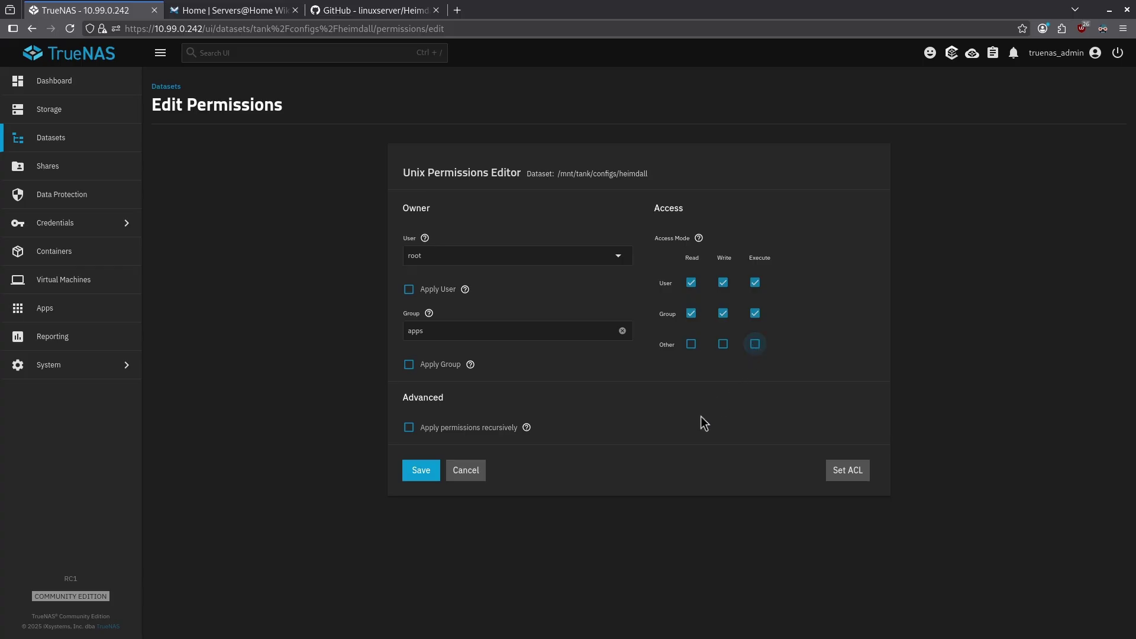
left_click(409, 367)
left_click(424, 473)
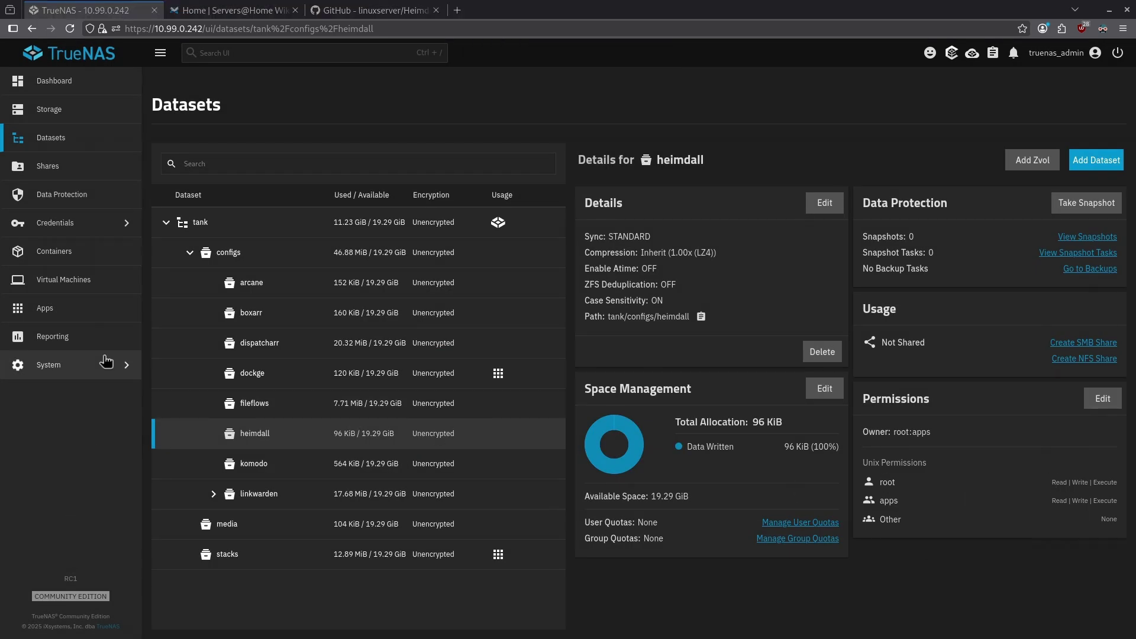
Find Heimdall in the TrueNAS app catalog and start its installation.
left_click(87, 315)
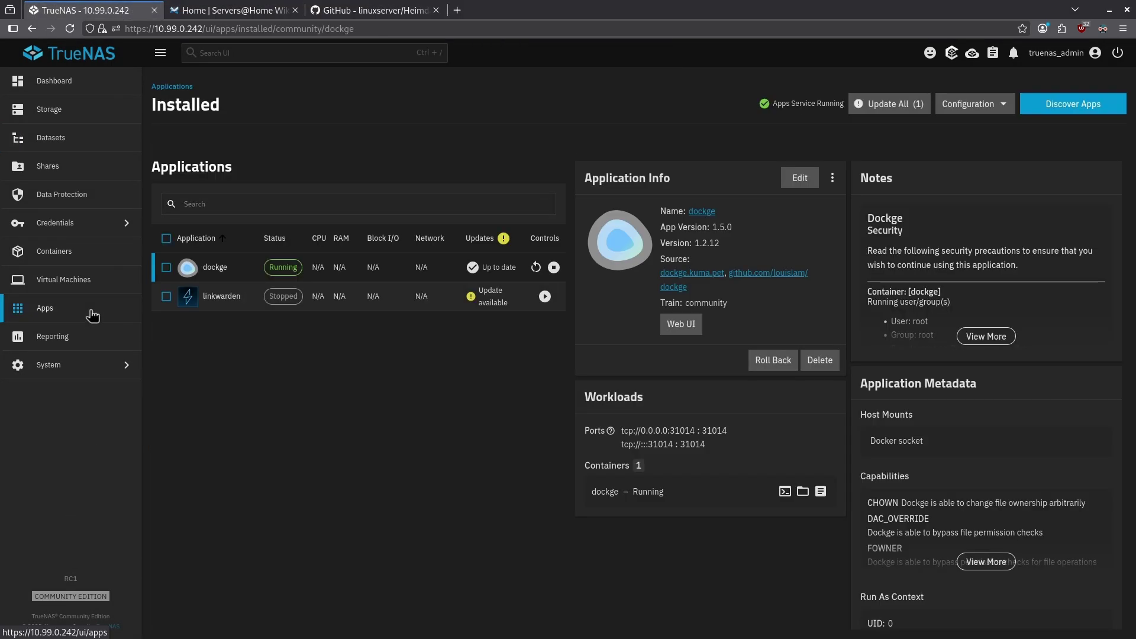
left_click(1064, 112)
left_click(198, 169)
type("heimdall")
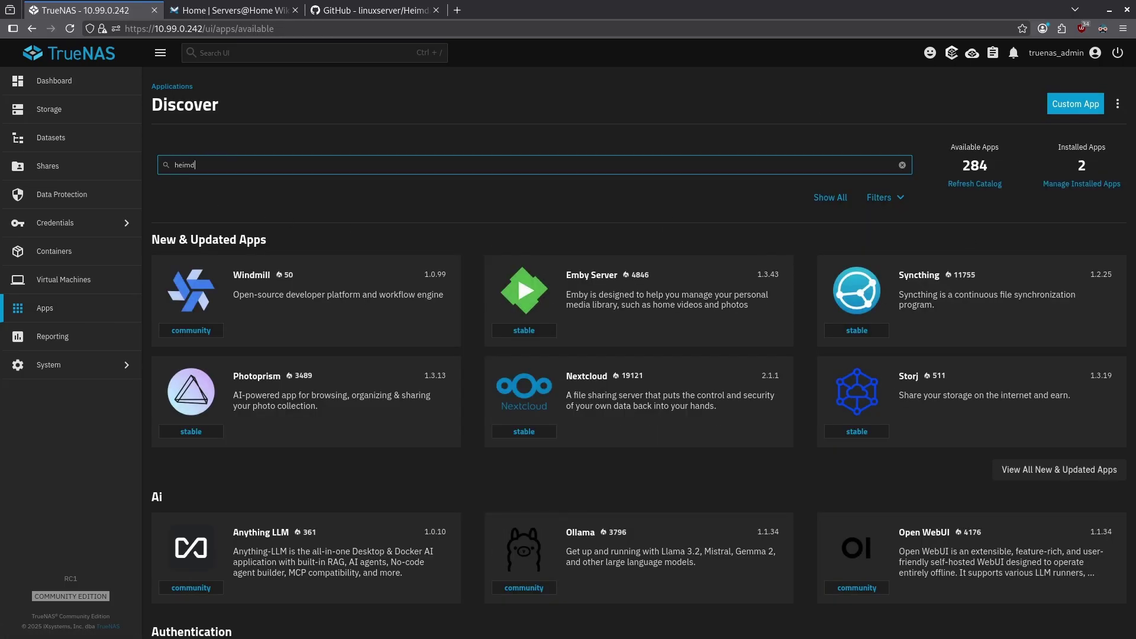
left_click(280, 336)
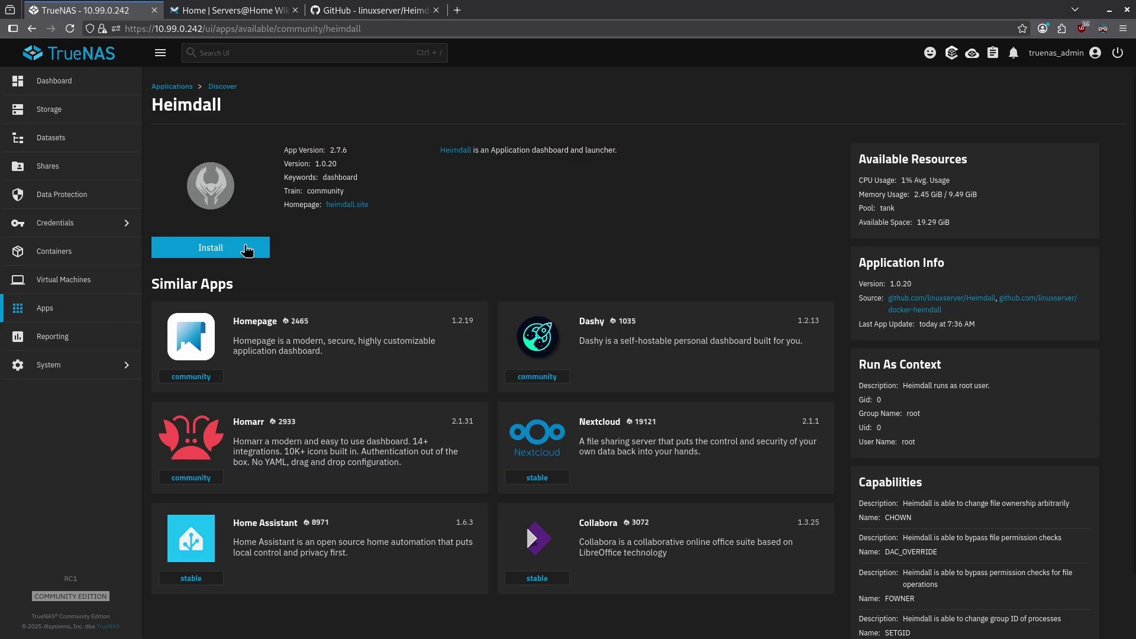
left_click(246, 248)
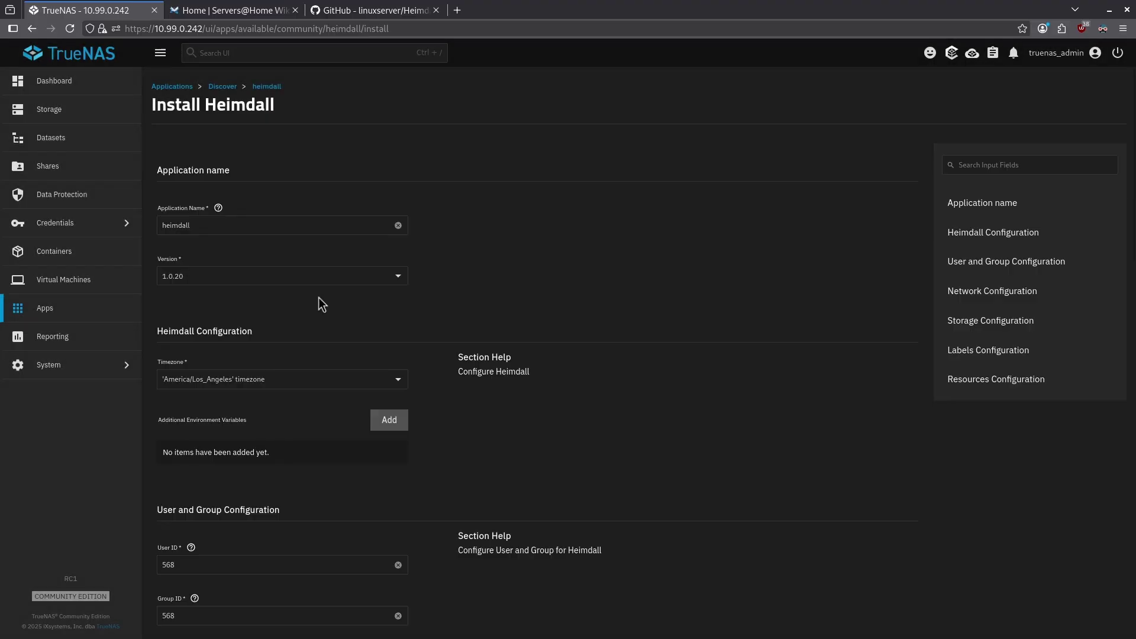
Set Heimdall's config storage to host path /mnt/tank/configs/heimdall and install it.
scroll(312, 303, "down", 10)
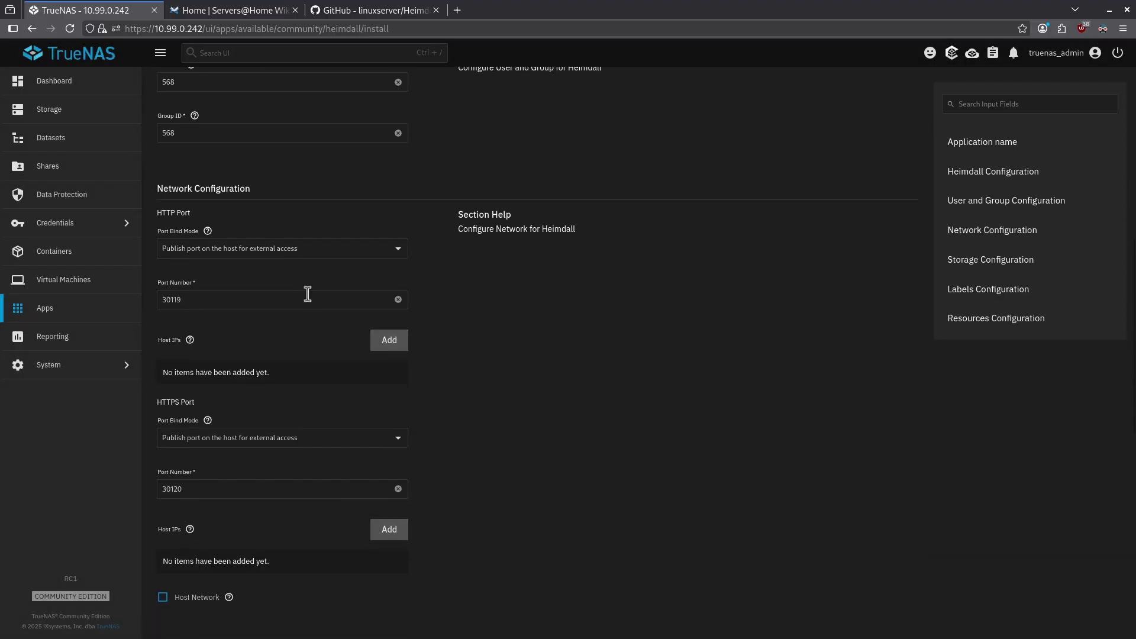
scroll(308, 294, "down", 5)
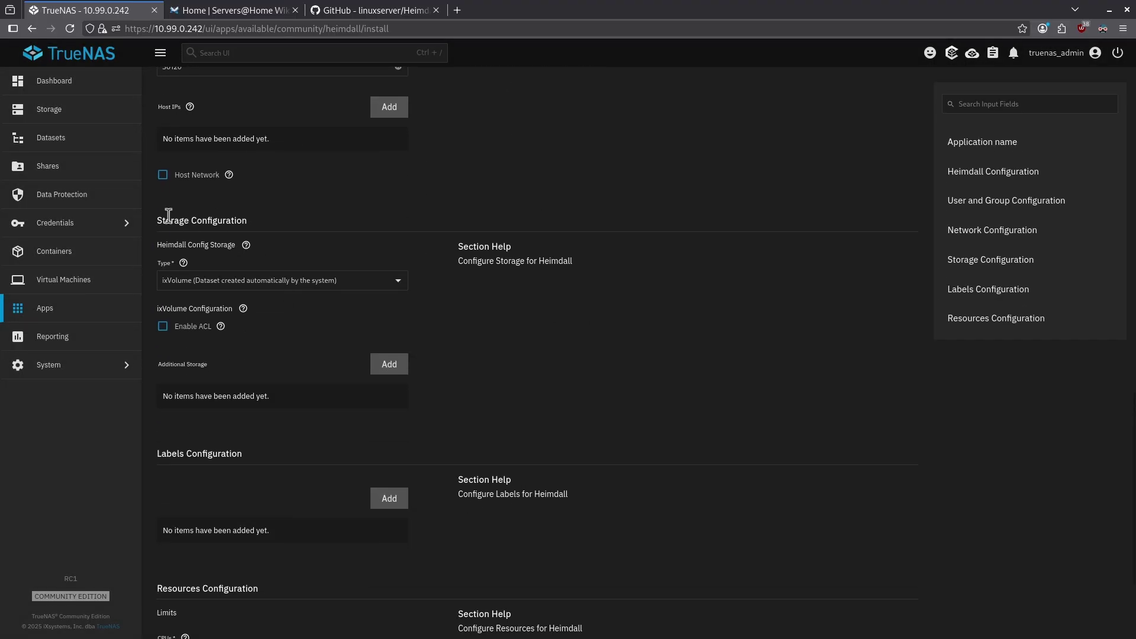
left_click_drag(166, 217, 217, 217)
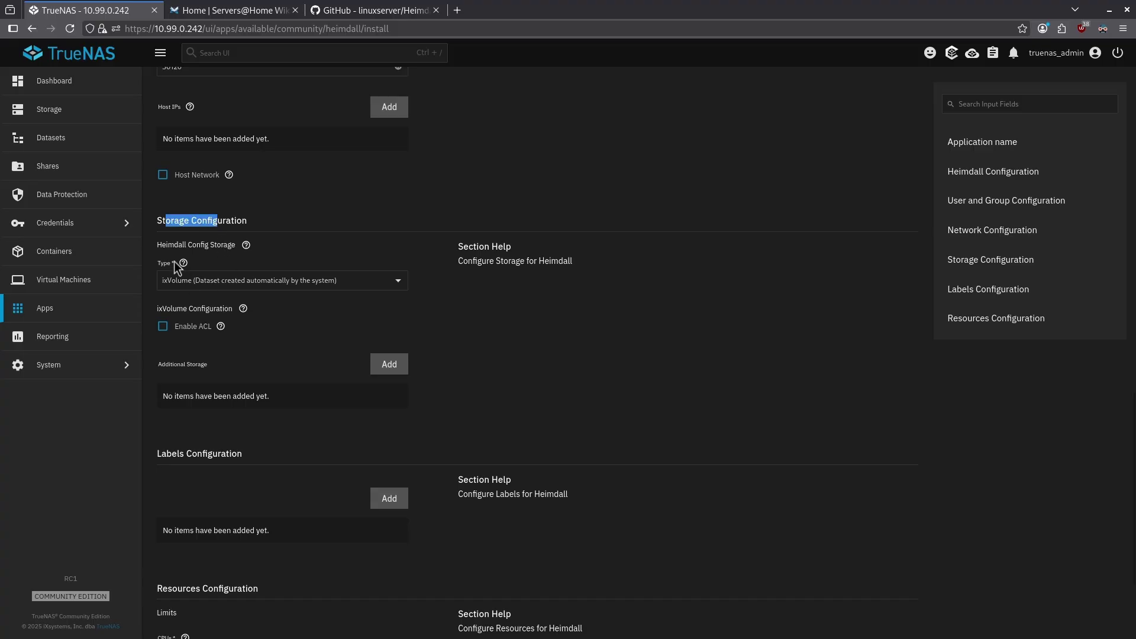
left_click(219, 279)
left_click(201, 296)
left_click_drag(158, 362, 180, 361)
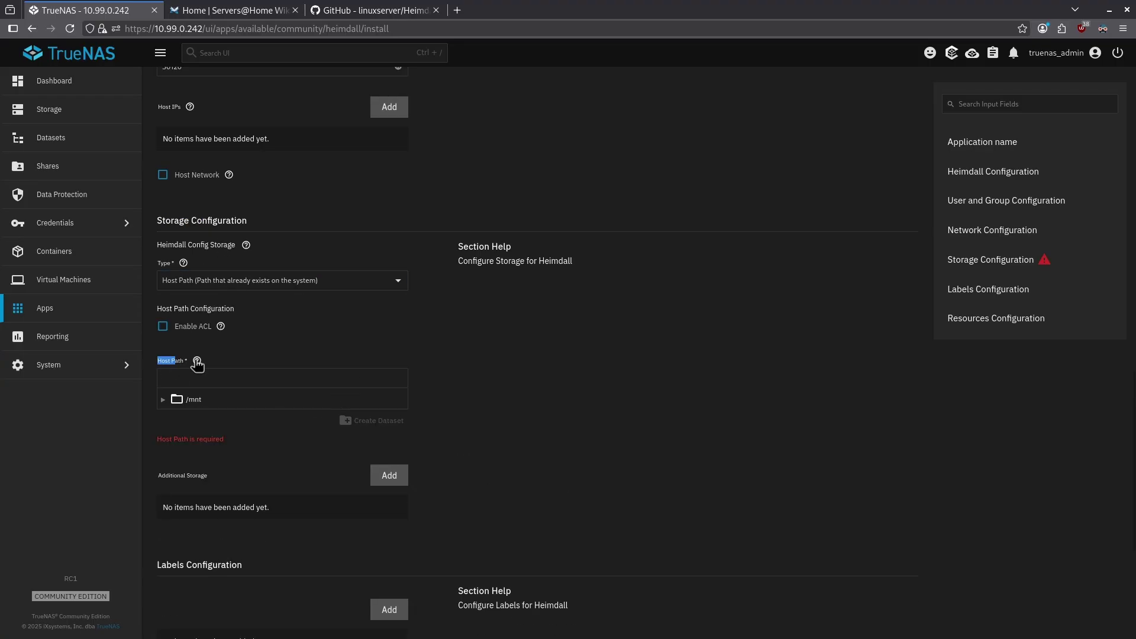
left_click(175, 402)
left_click(201, 417)
left_click(216, 437)
left_click(337, 533)
scroll(291, 413, "down", 2)
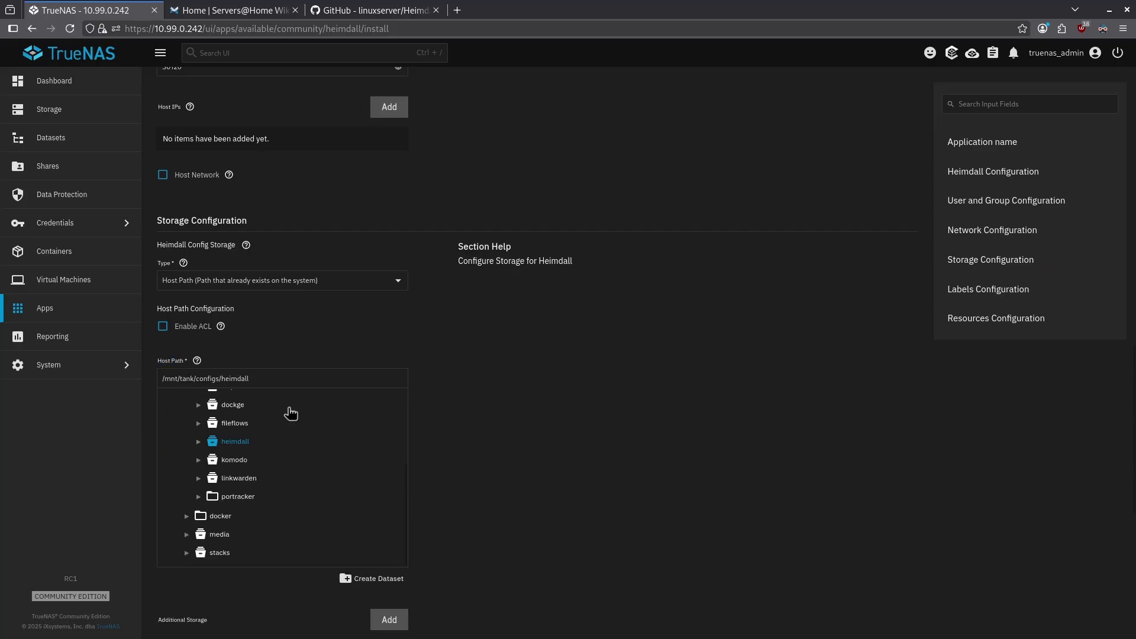
scroll(290, 413, "down", 6)
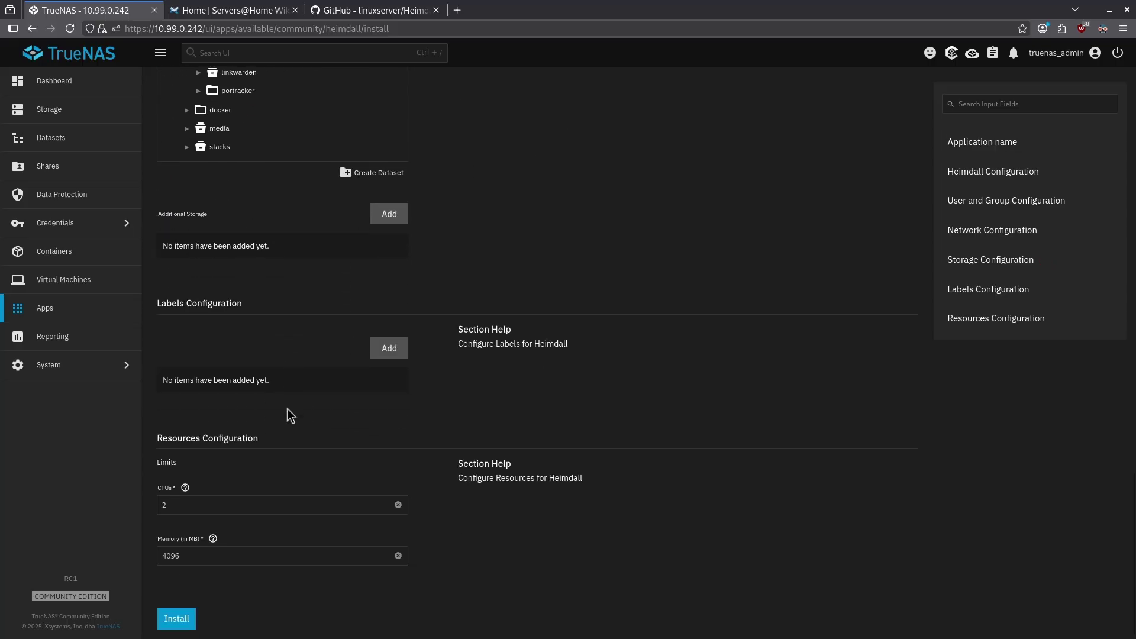
left_click(188, 619)
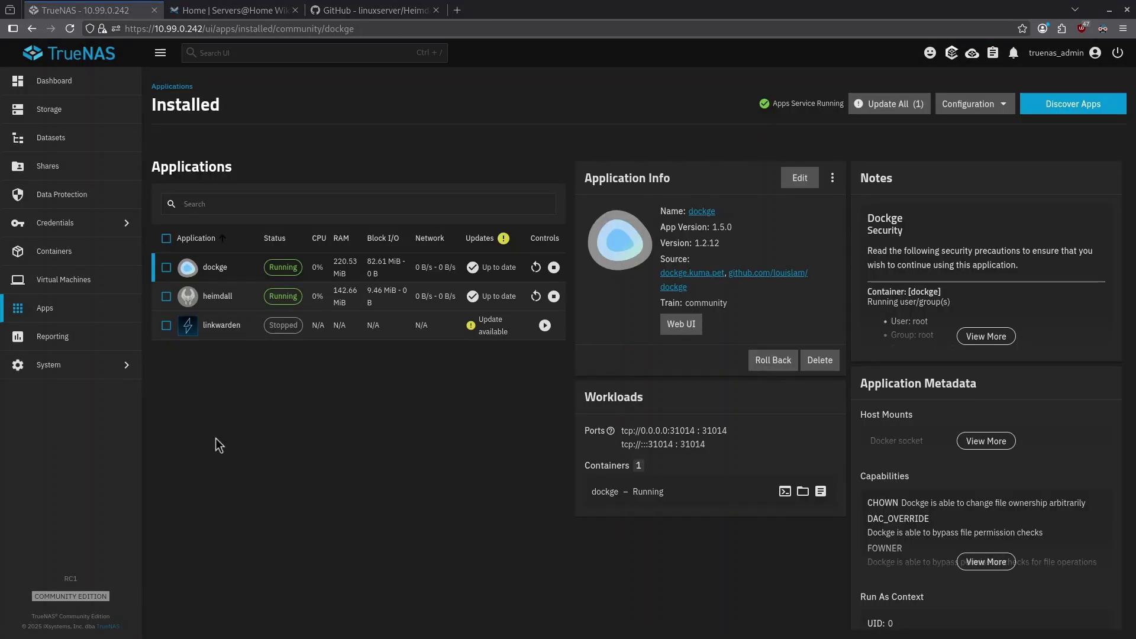
In Dockge, start a compose stack named heimdall and delete the template YAML.
left_click(224, 265)
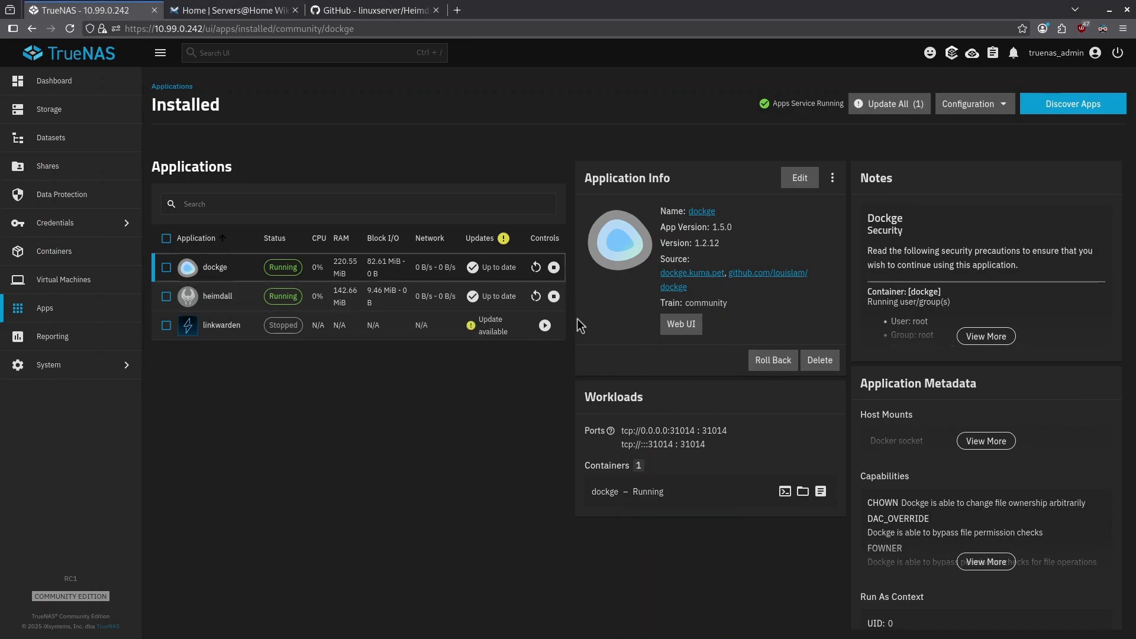
left_click(681, 322)
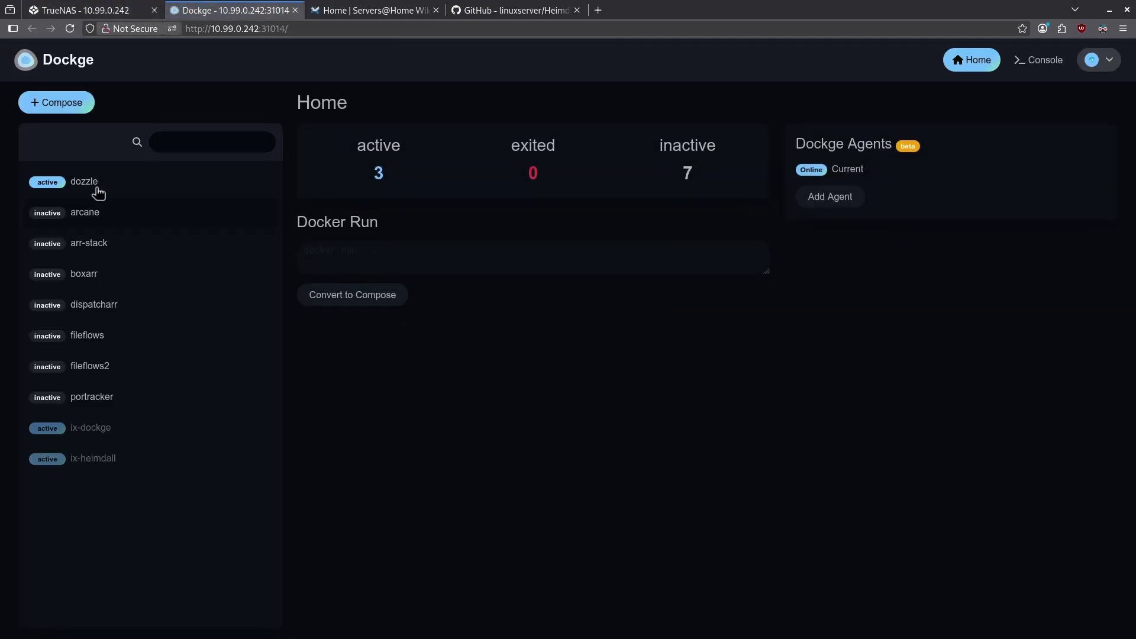
left_click(56, 106)
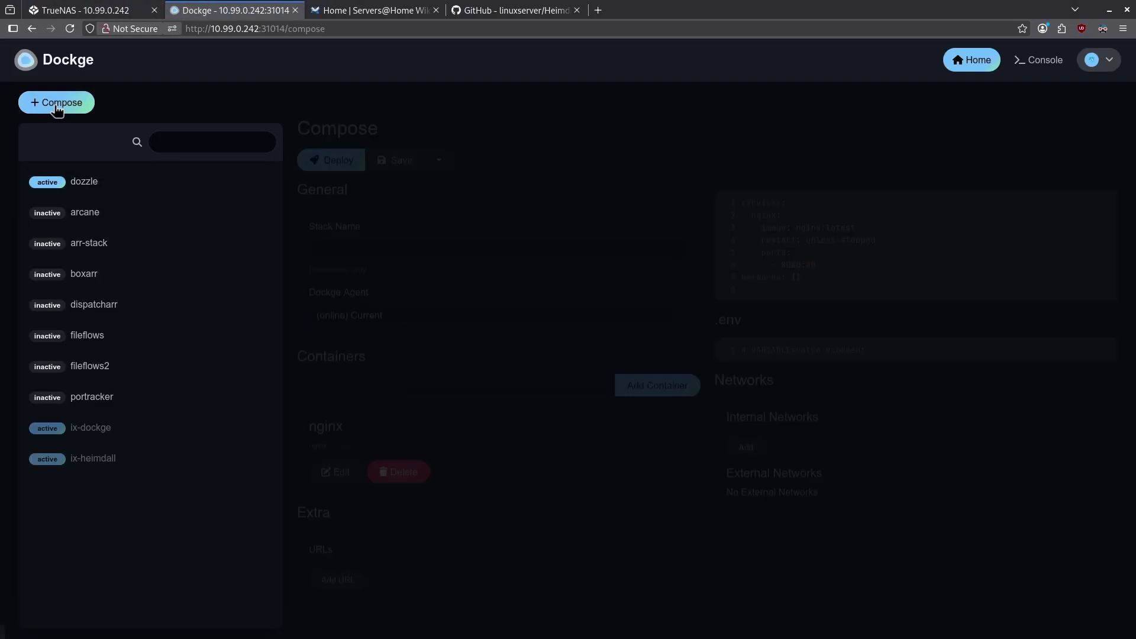
left_click(380, 216)
type("he")
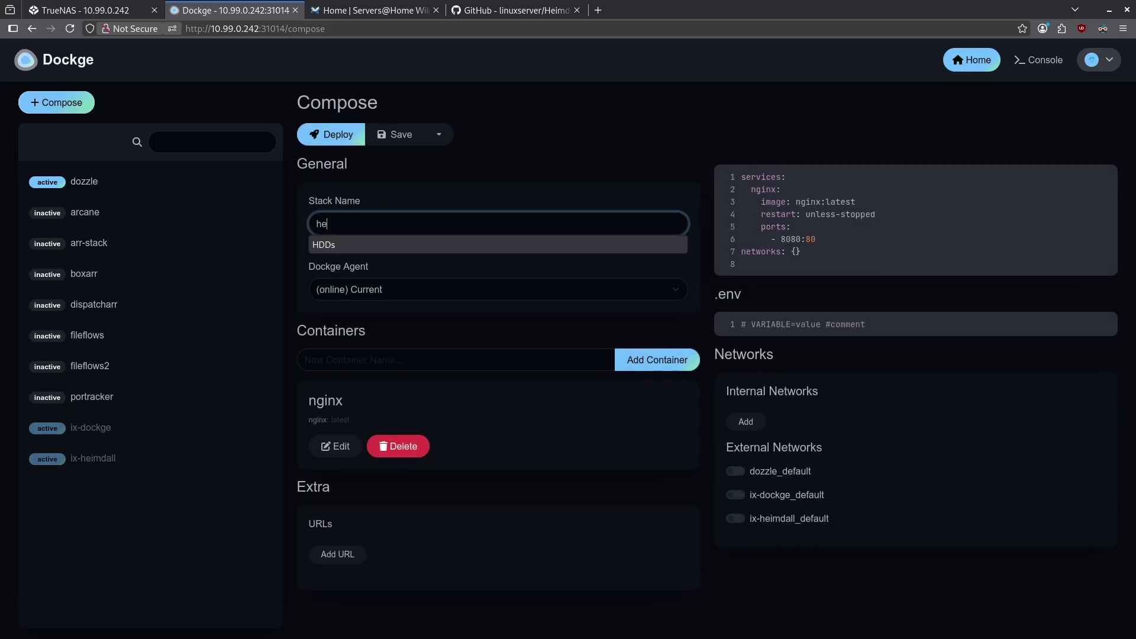
type("imdall")
left_click_drag(806, 255, 712, 174)
key("BackSpace")
Search the Servers@Home Wiki for Heimdall and copy its Docker Compose example.
left_click(371, 16)
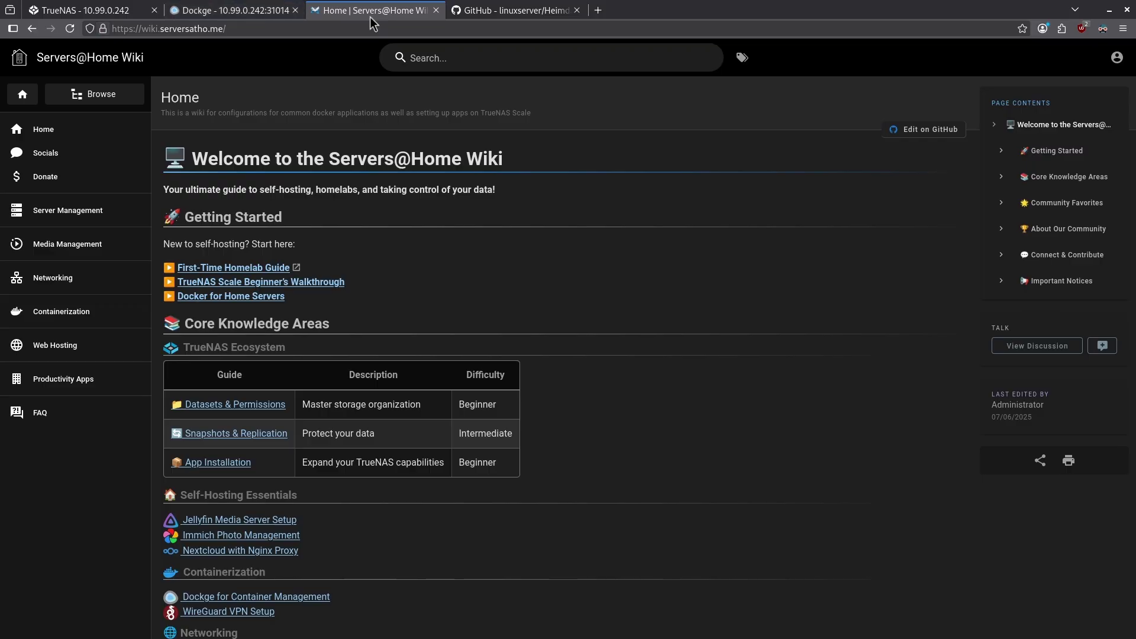
left_click(490, 58)
type("heim")
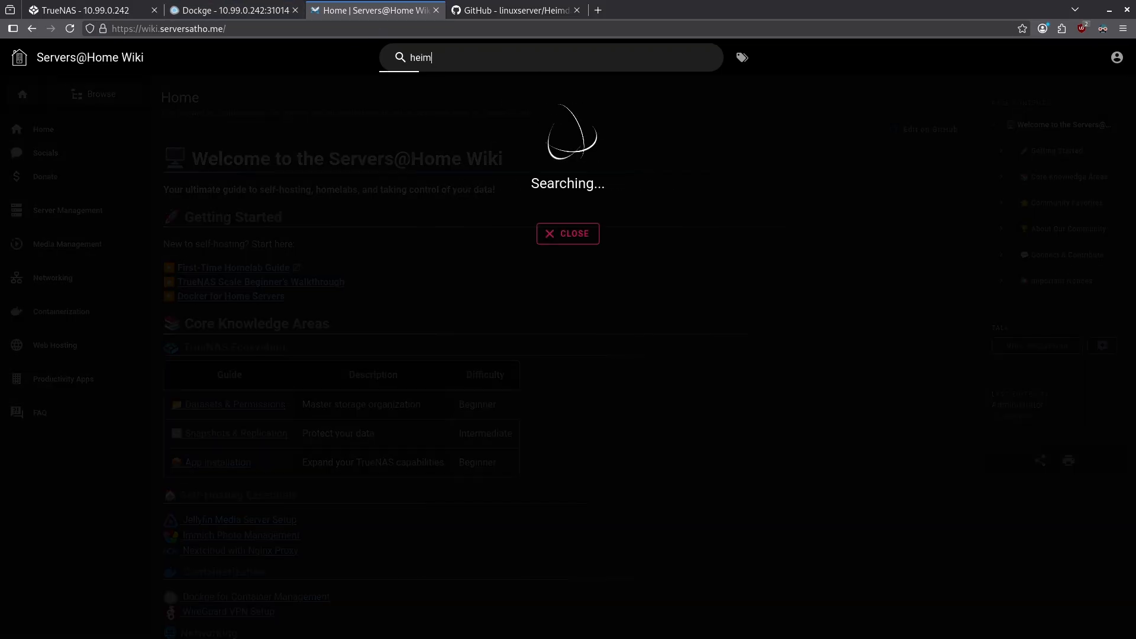
key("Return")
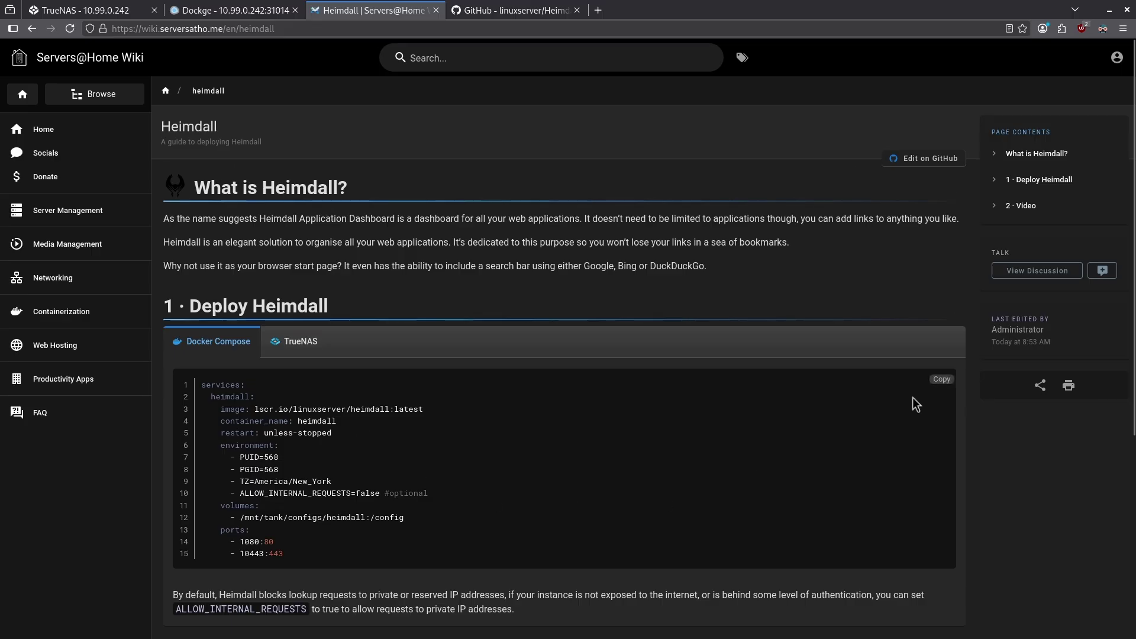
left_click(941, 380)
left_click(231, 10)
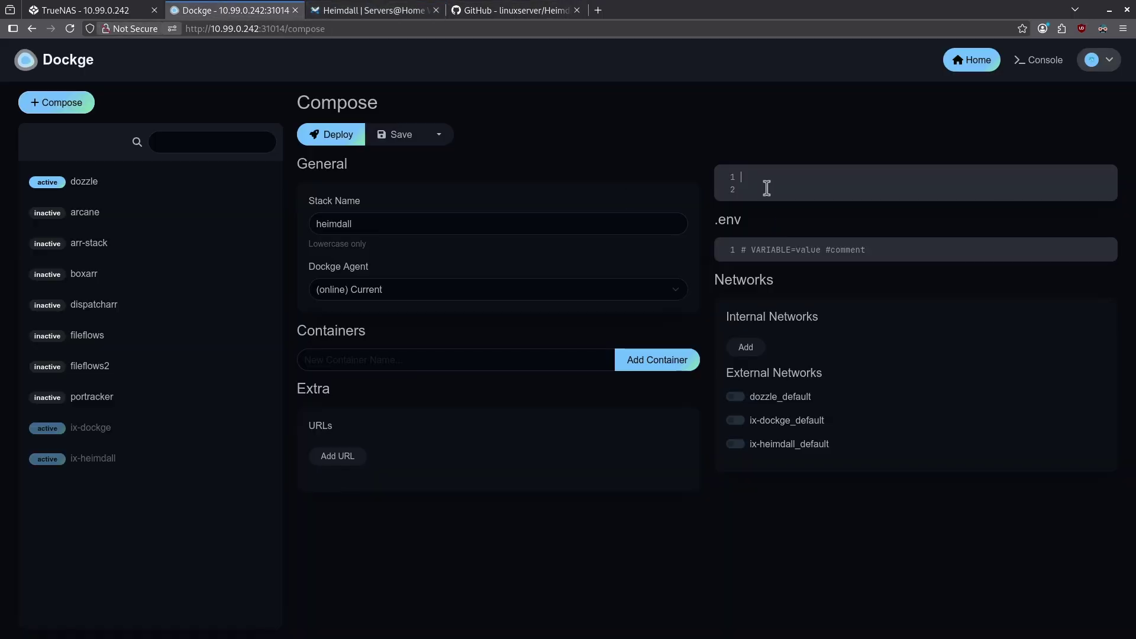
Paste the Heimdall compose YAML into the heimdall stack and select 'tank' in the volume path.
key("ctrl+v")
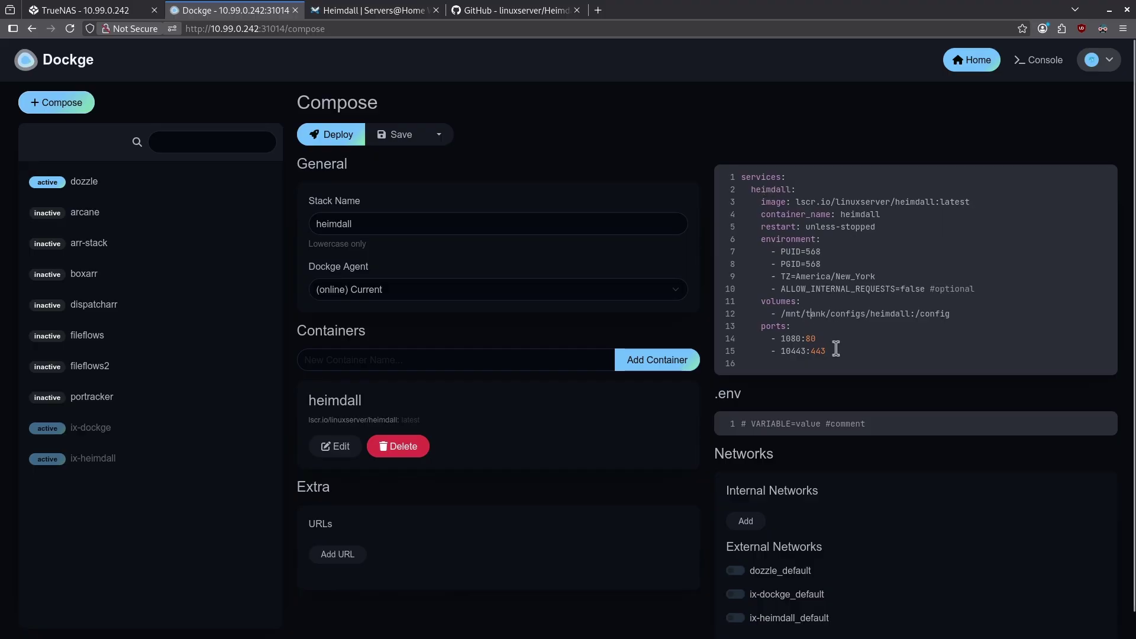
double_click(816, 314)
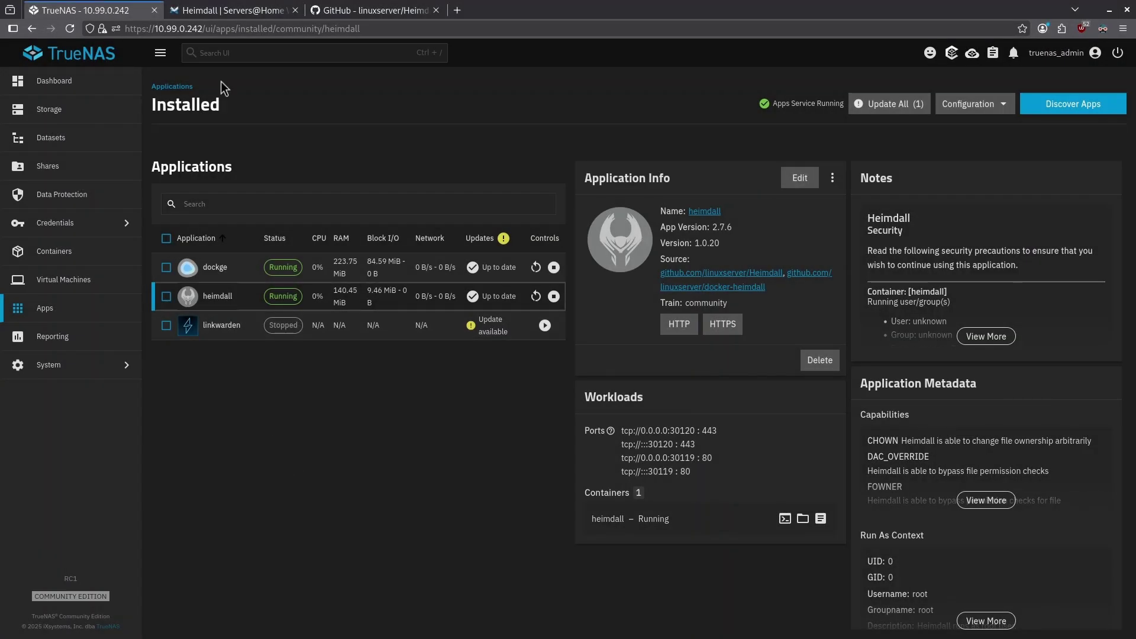
left_click(676, 336)
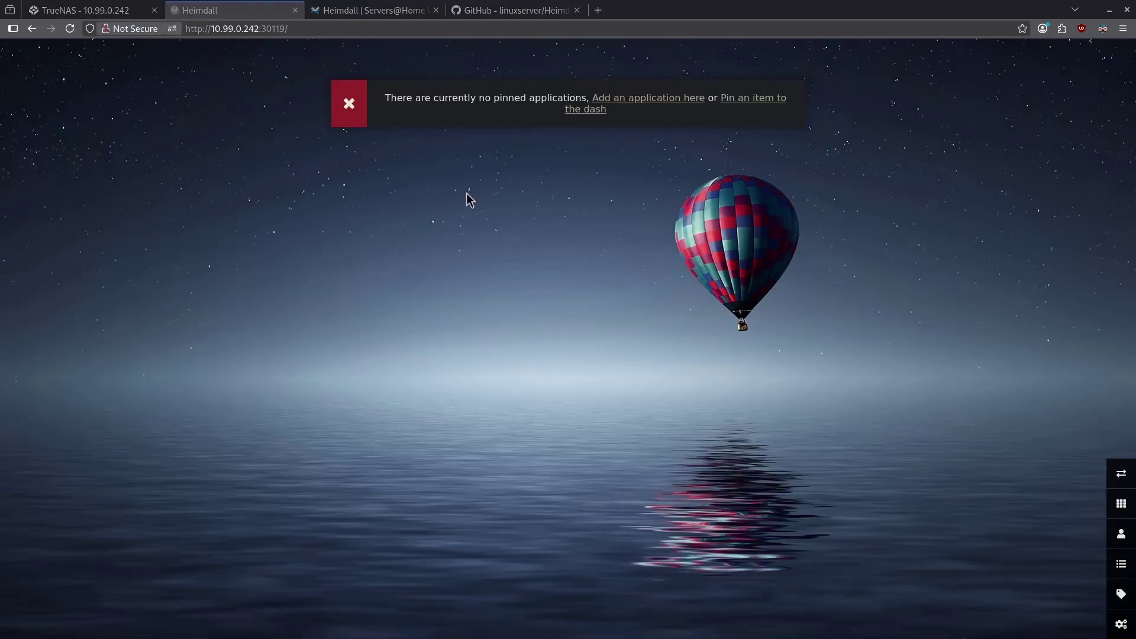
left_click(615, 106)
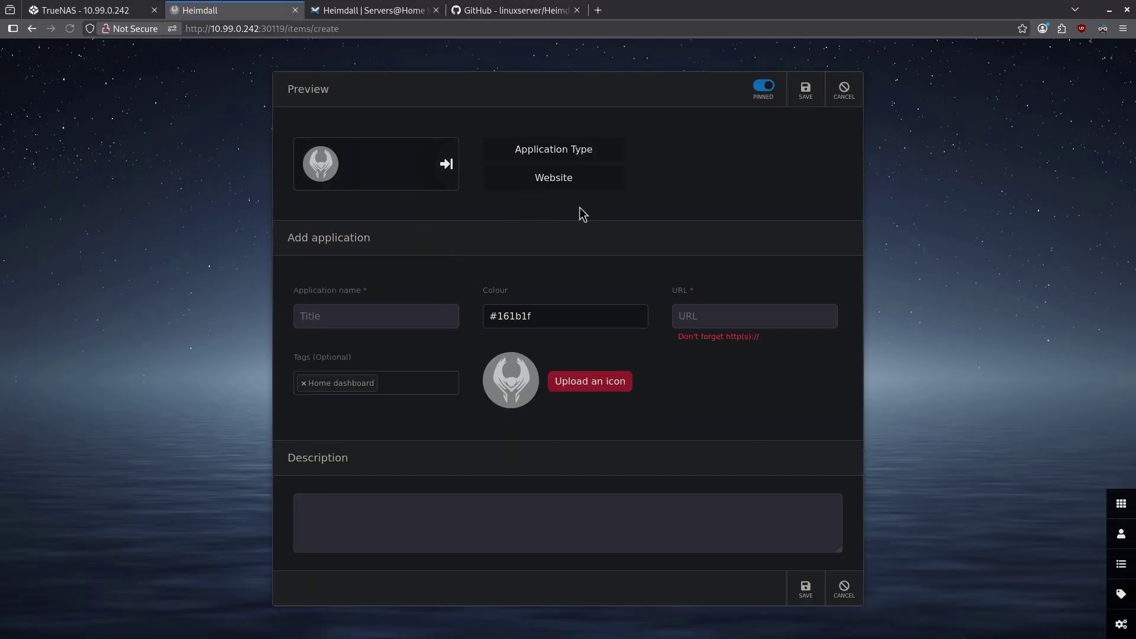
left_click(554, 178)
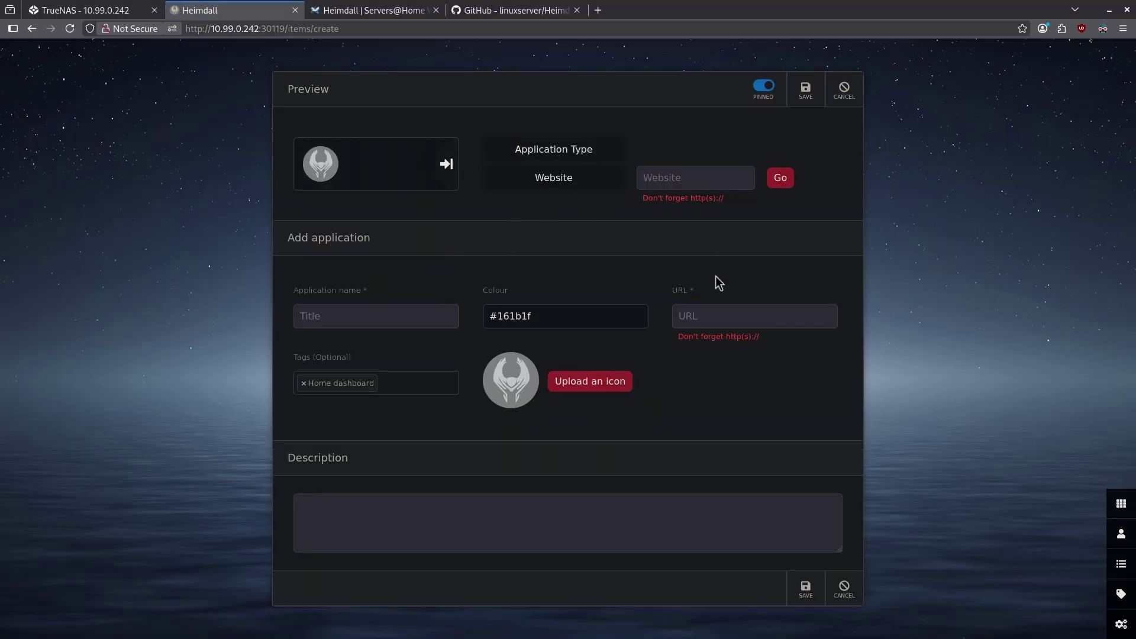
left_click(695, 178)
type("https://google.com")
key("Return")
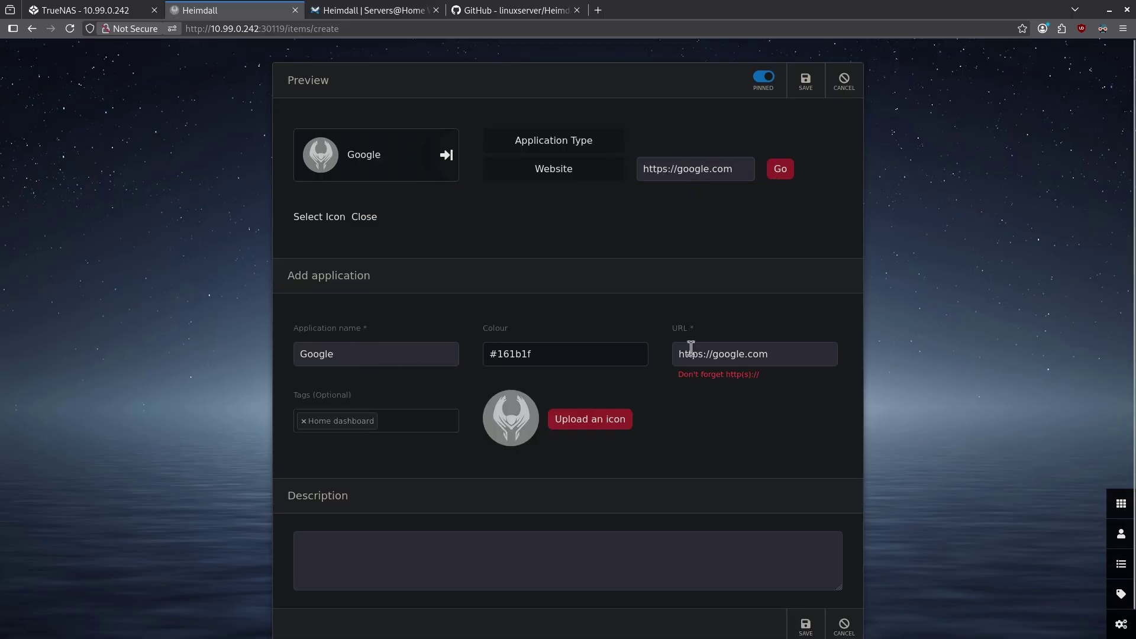
scroll(746, 462, "down", 1)
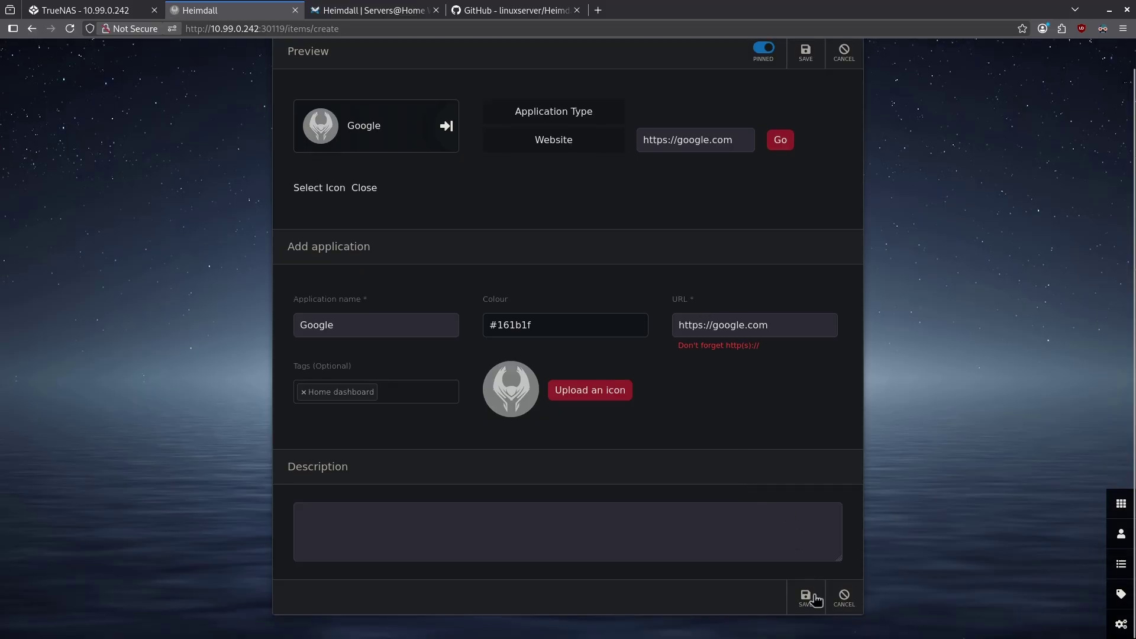
left_click(806, 598)
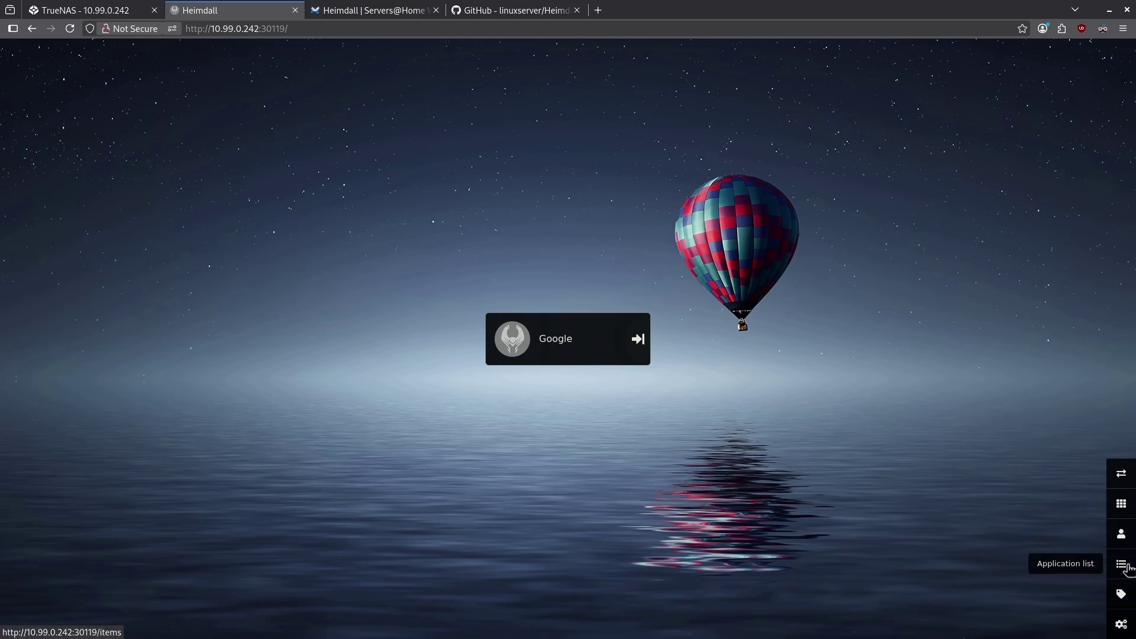
left_click(1125, 565)
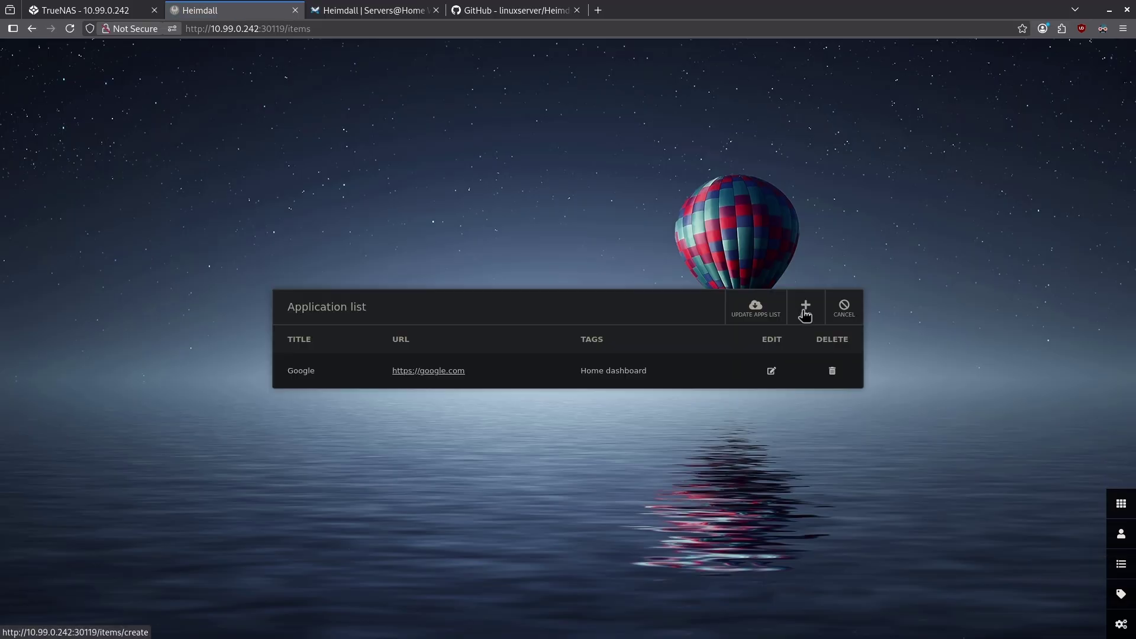
left_click(802, 310)
left_click(577, 152)
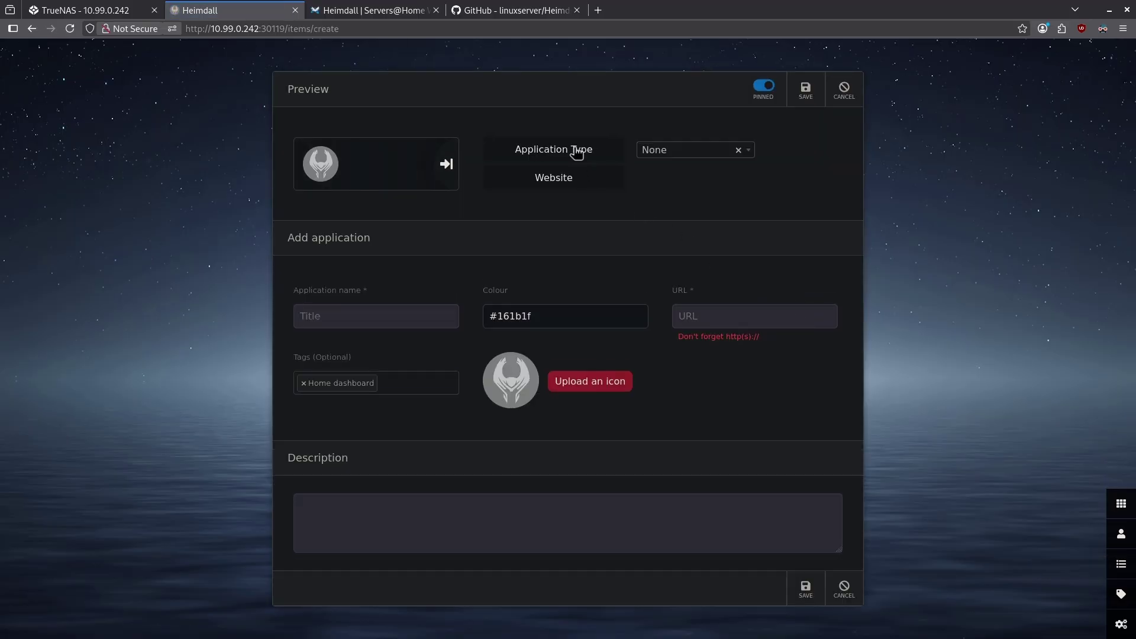
left_click(676, 159)
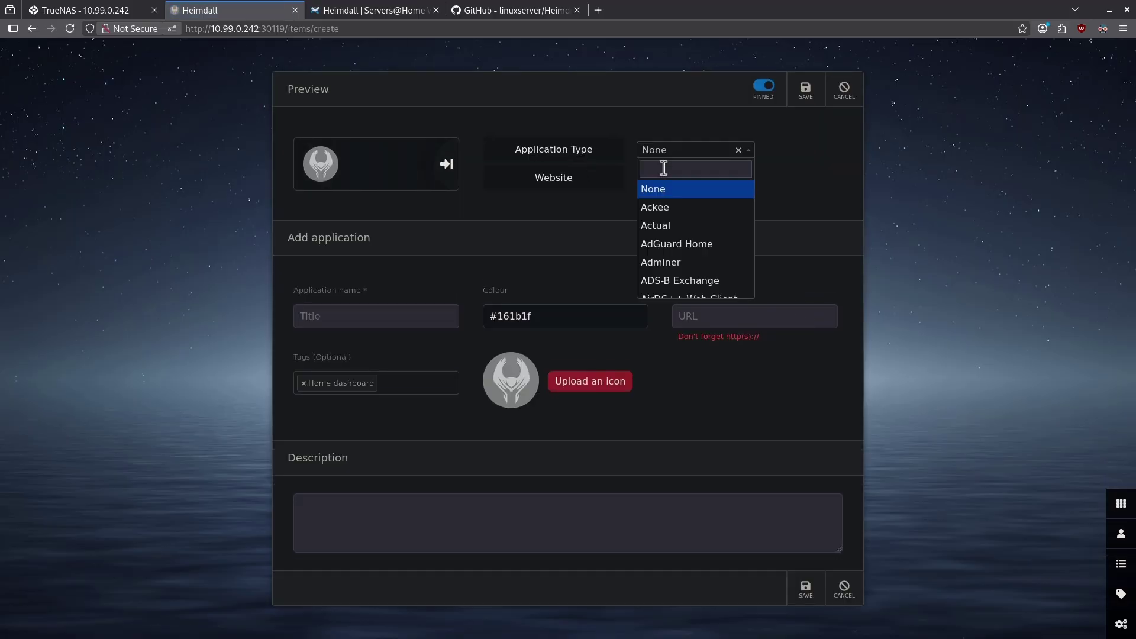
left_click(663, 169)
type("immich")
left_click(654, 191)
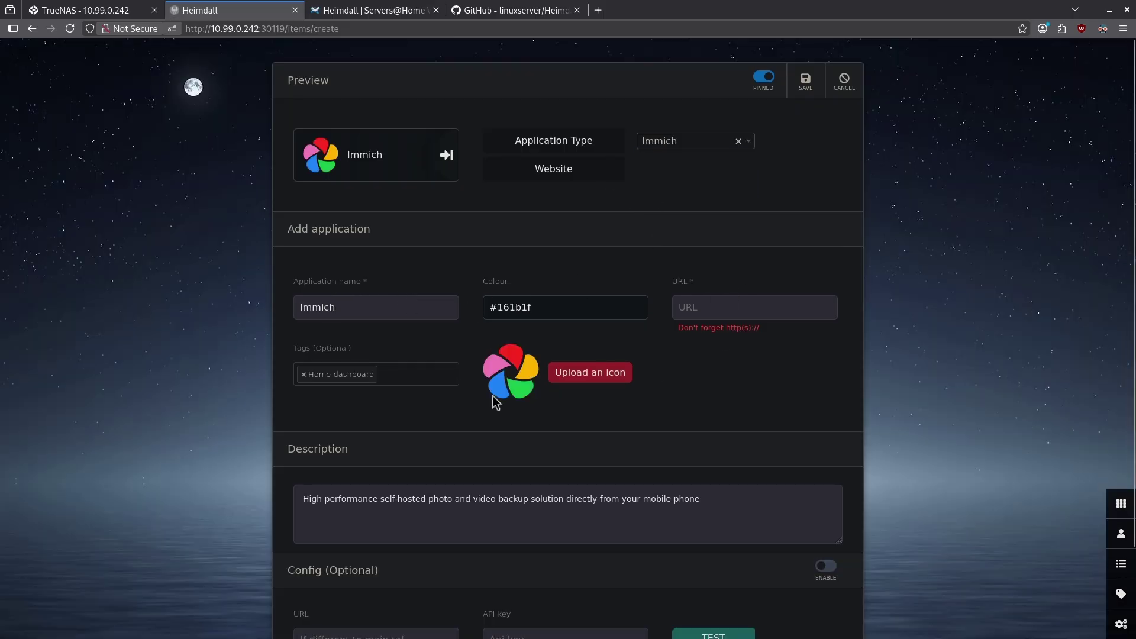
scroll(337, 497, "down", 3)
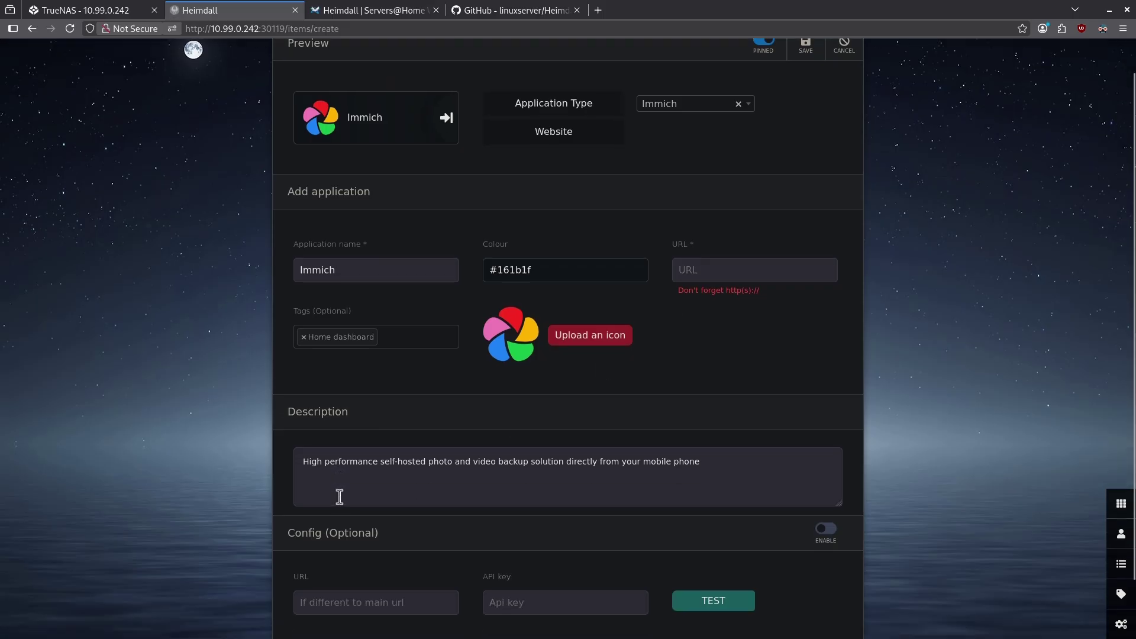
scroll(343, 506, "up", 3)
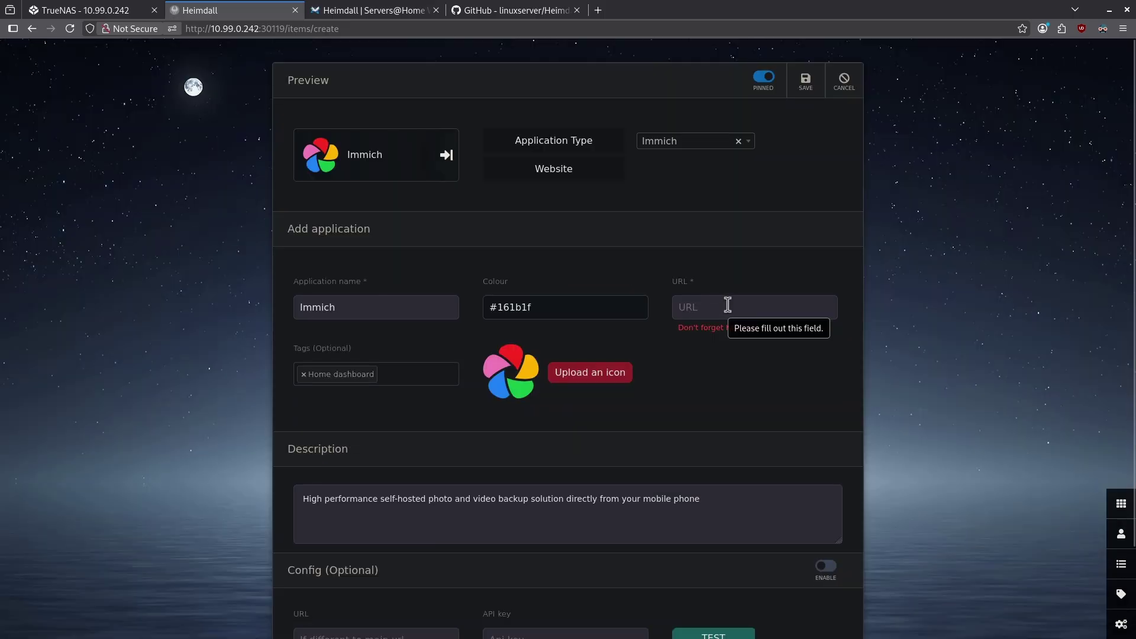
left_click(728, 305)
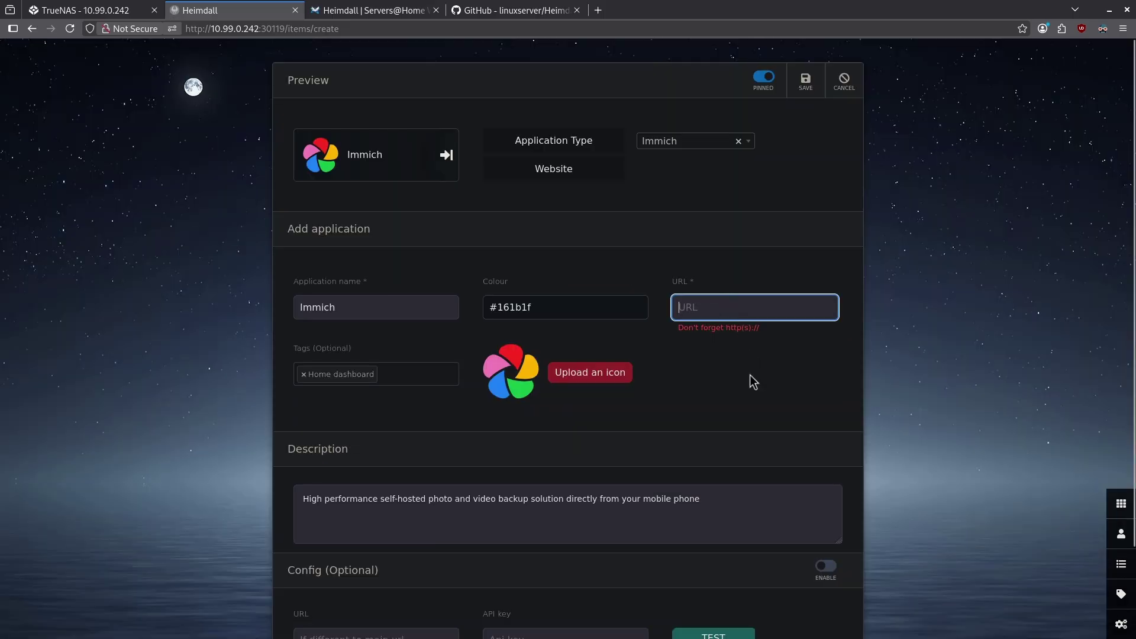
type("http://10.99.0.200:2283")
key("Return")
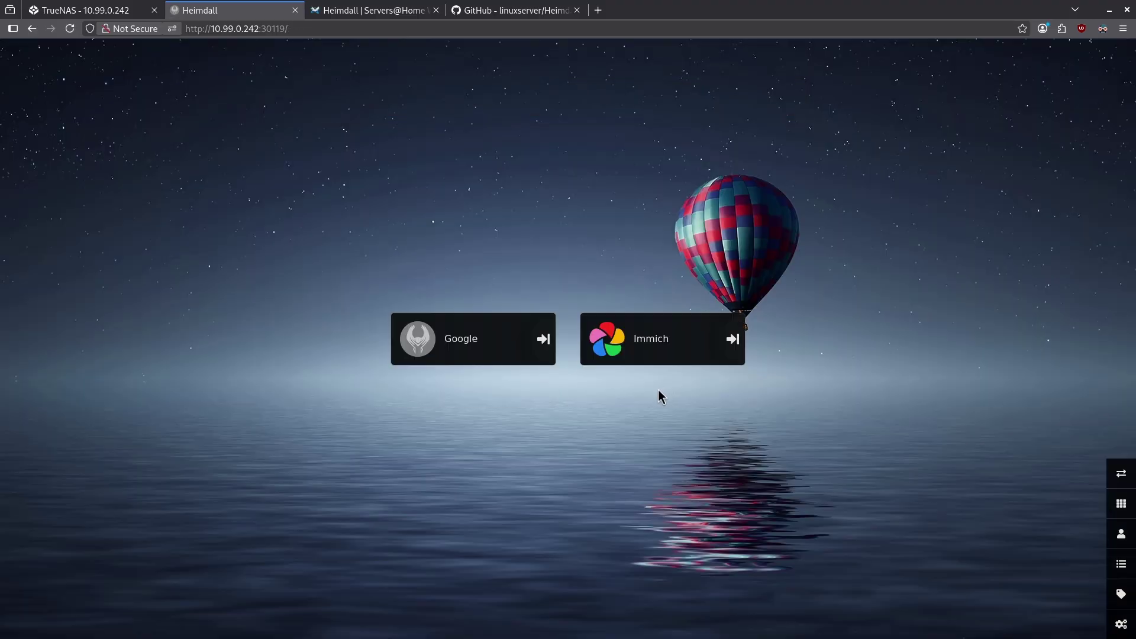
Test the Immich tile opens the Immich login page, then close that tab.
left_click(643, 351)
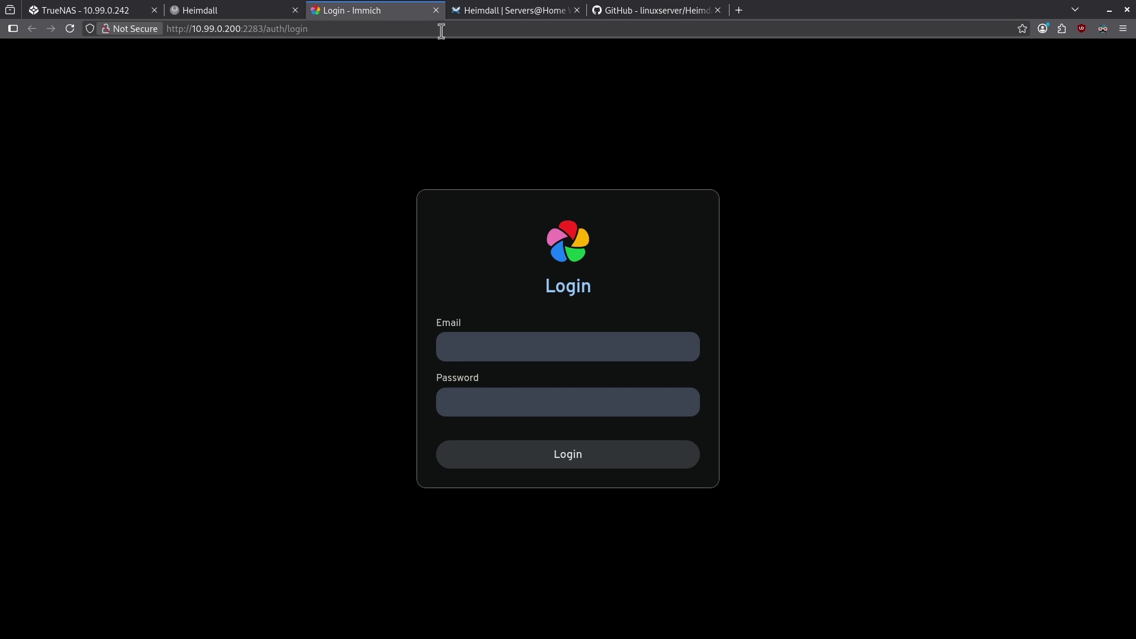
left_click(436, 10)
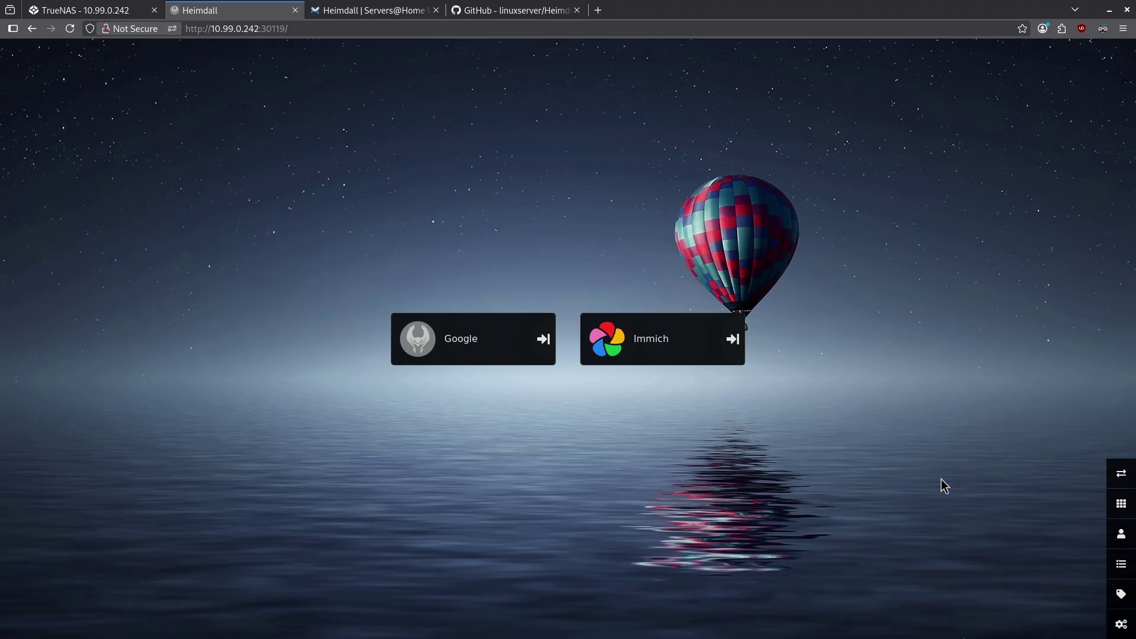
Create a HomeLab tag and open its empty tag dashboard.
left_click(1120, 595)
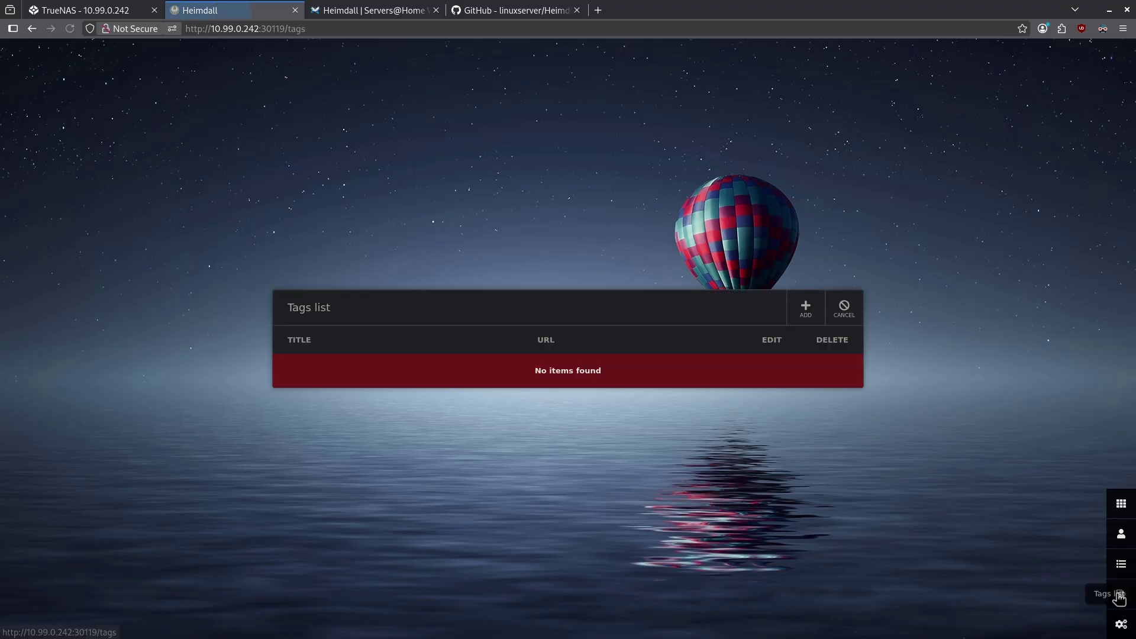
left_click(805, 305)
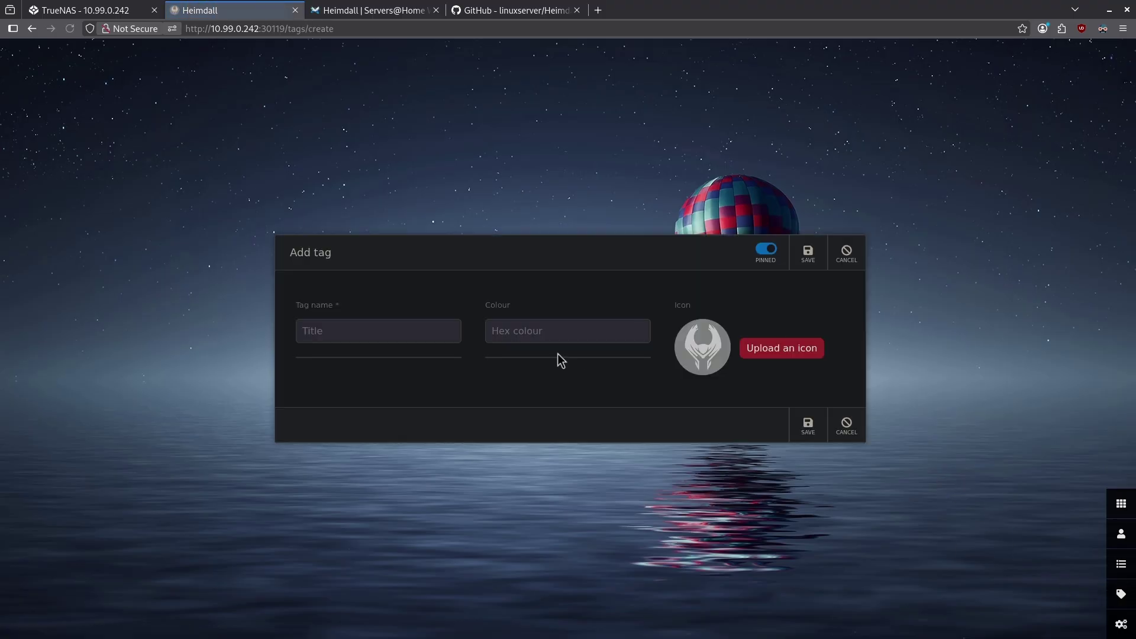
left_click(406, 333)
type("H")
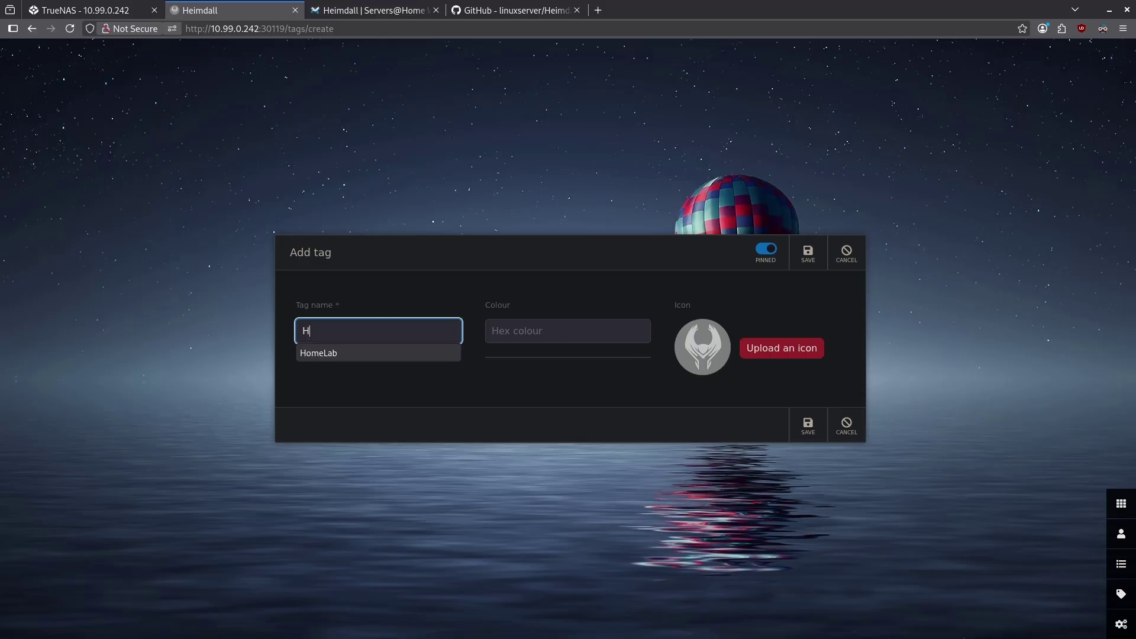
type("omeLabn")
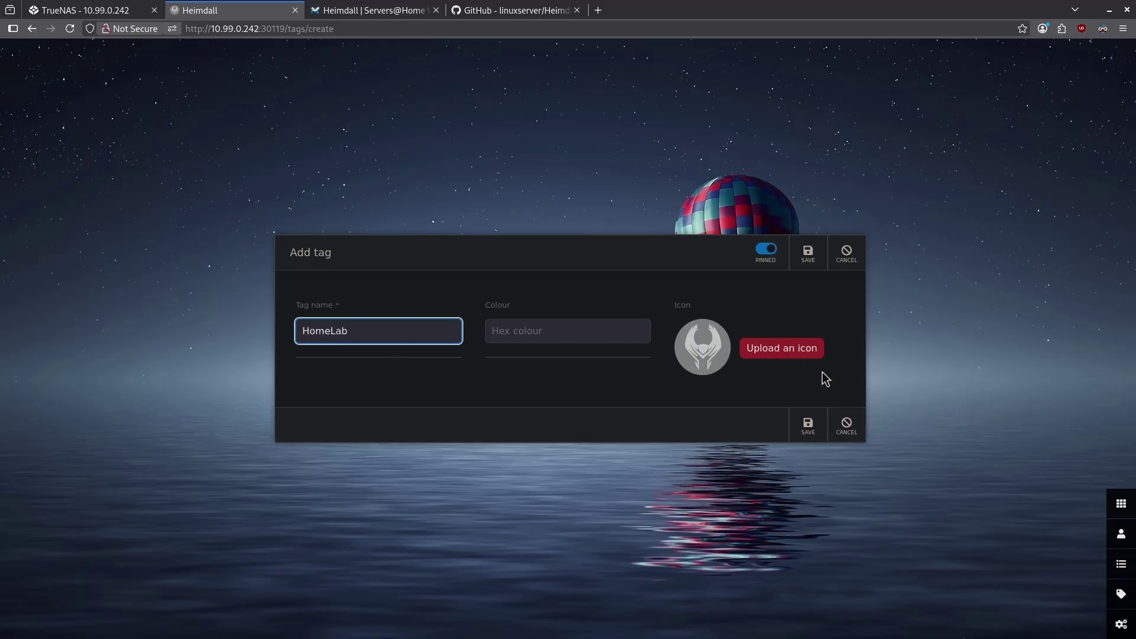
left_click(811, 426)
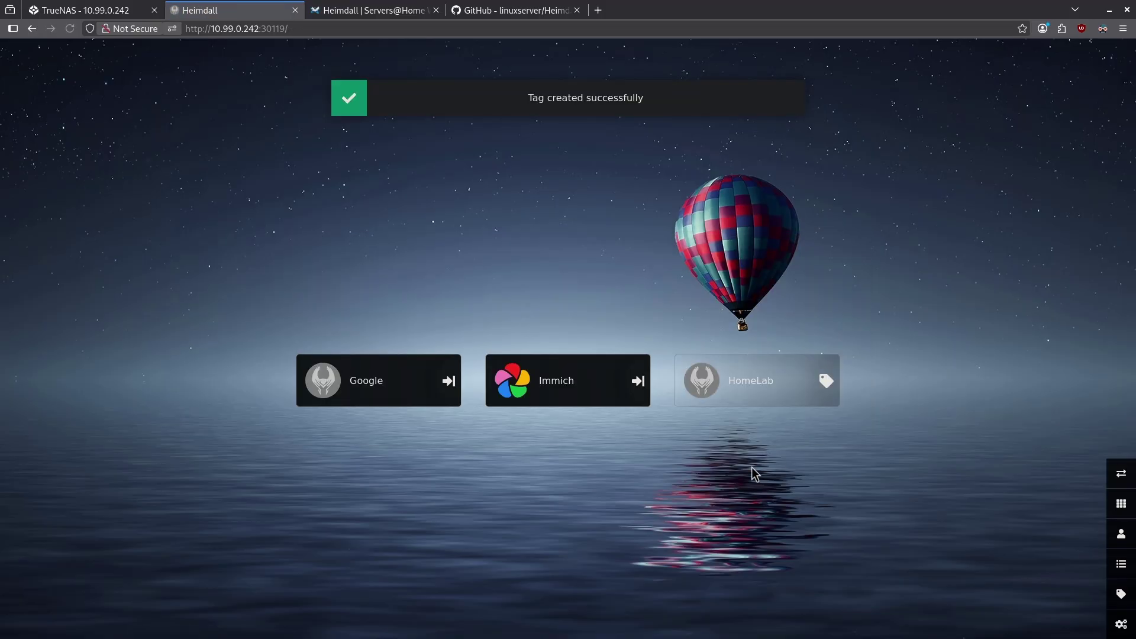
left_click(754, 394)
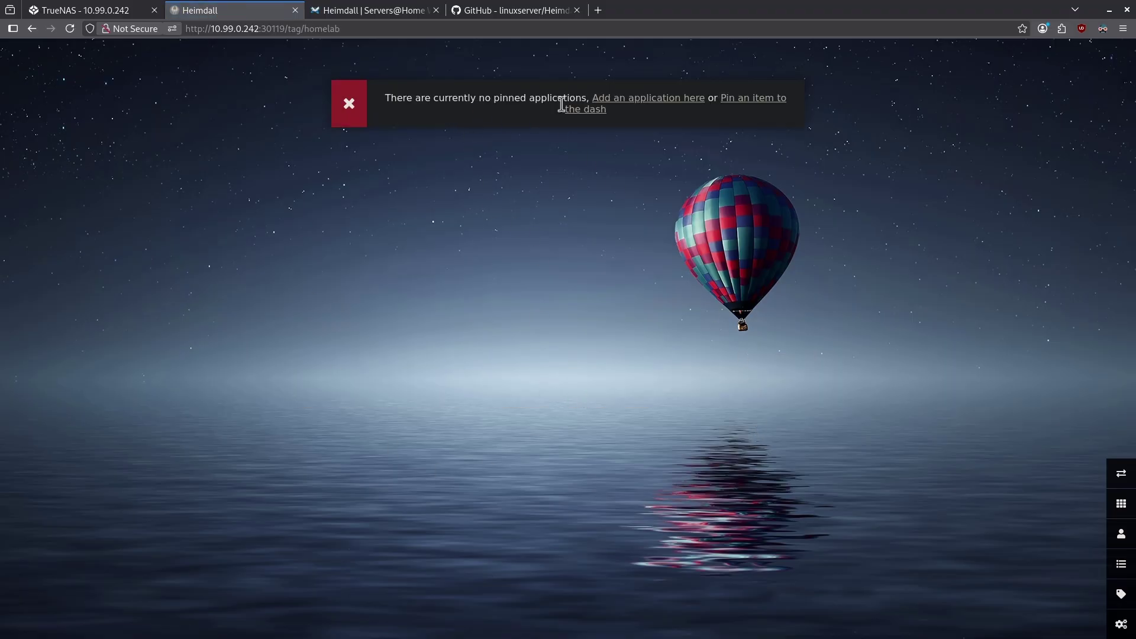
left_click(632, 99)
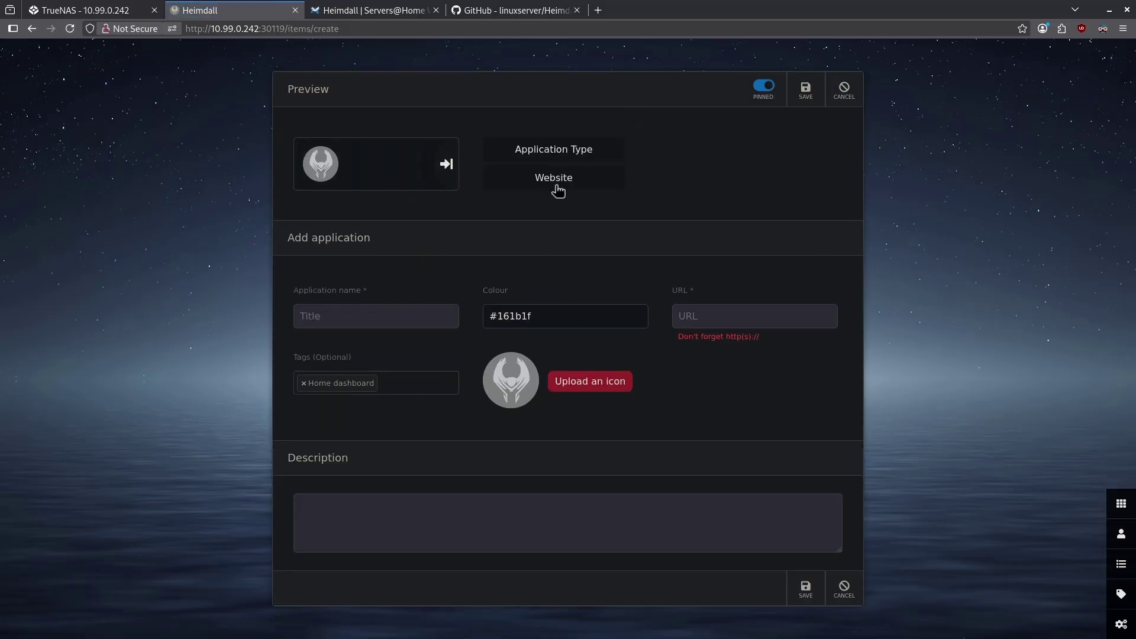
left_click(716, 155)
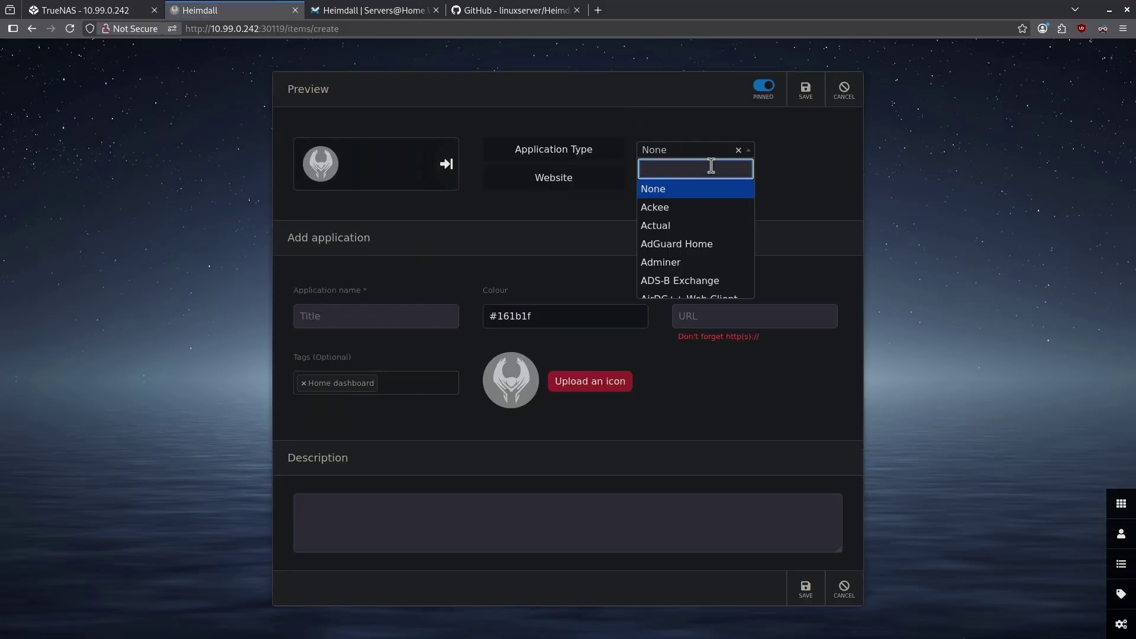
type("Next")
left_click(711, 196)
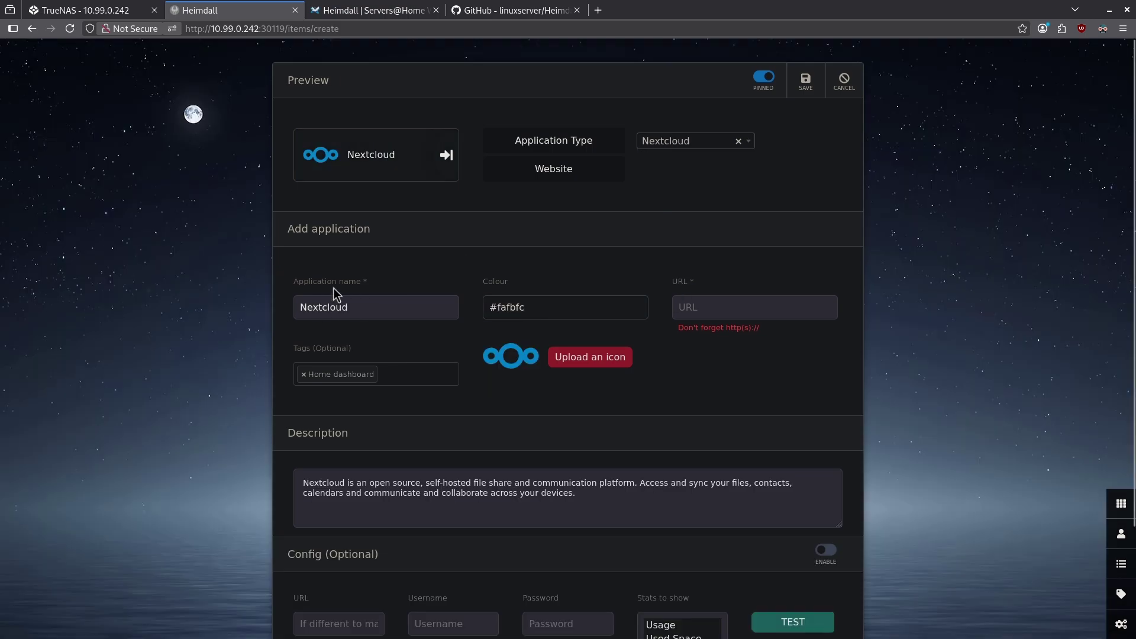
left_click(709, 304)
type("http")
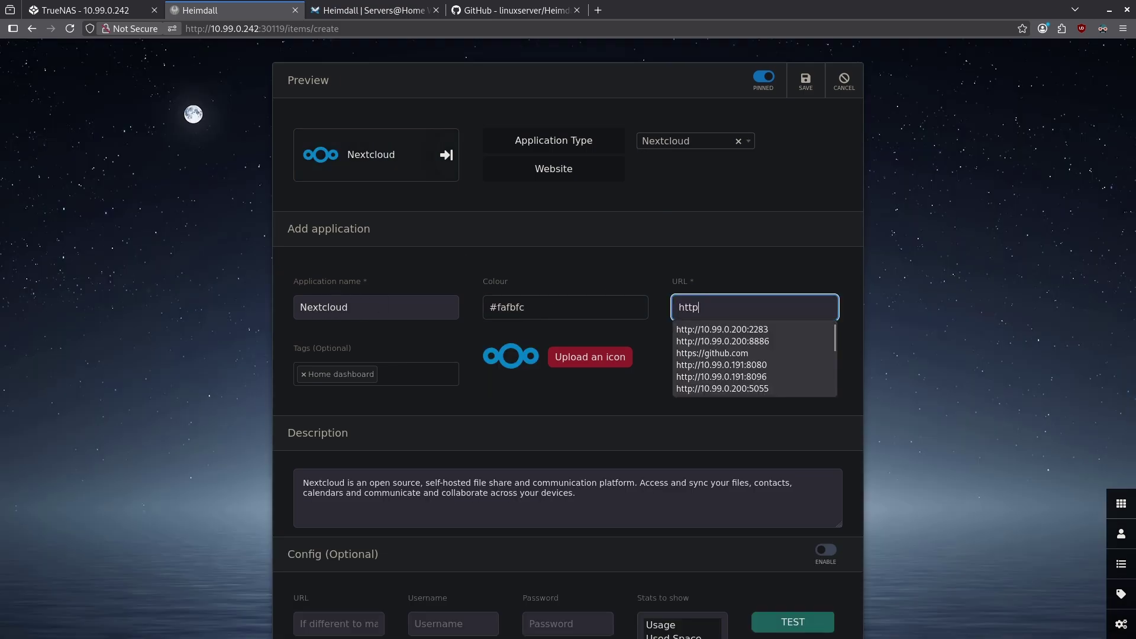
left_click(686, 340)
scroll(687, 332, "down", 3)
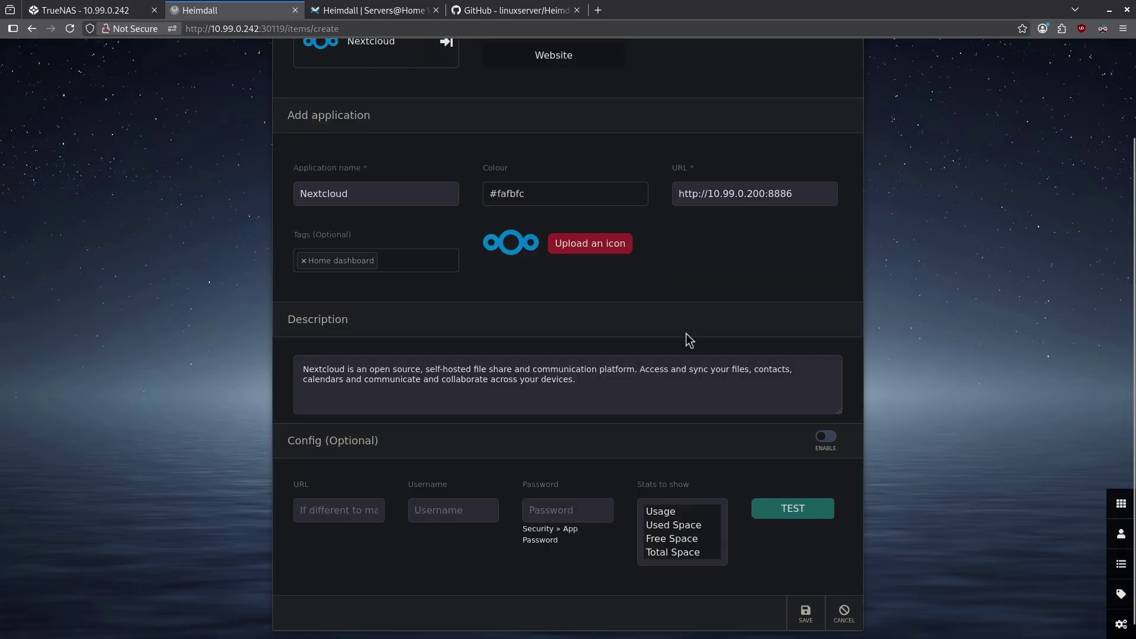
left_click(806, 597)
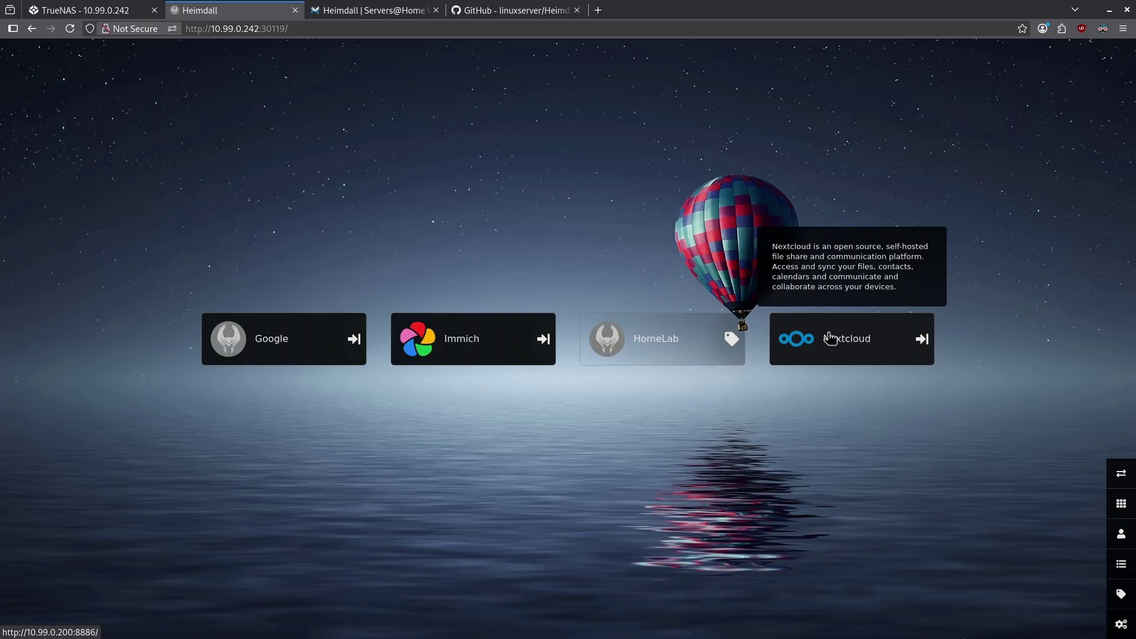
Retag Nextcloud from Home dashboard to HomeLab, check the HomeLab page, then return home.
left_click(1122, 564)
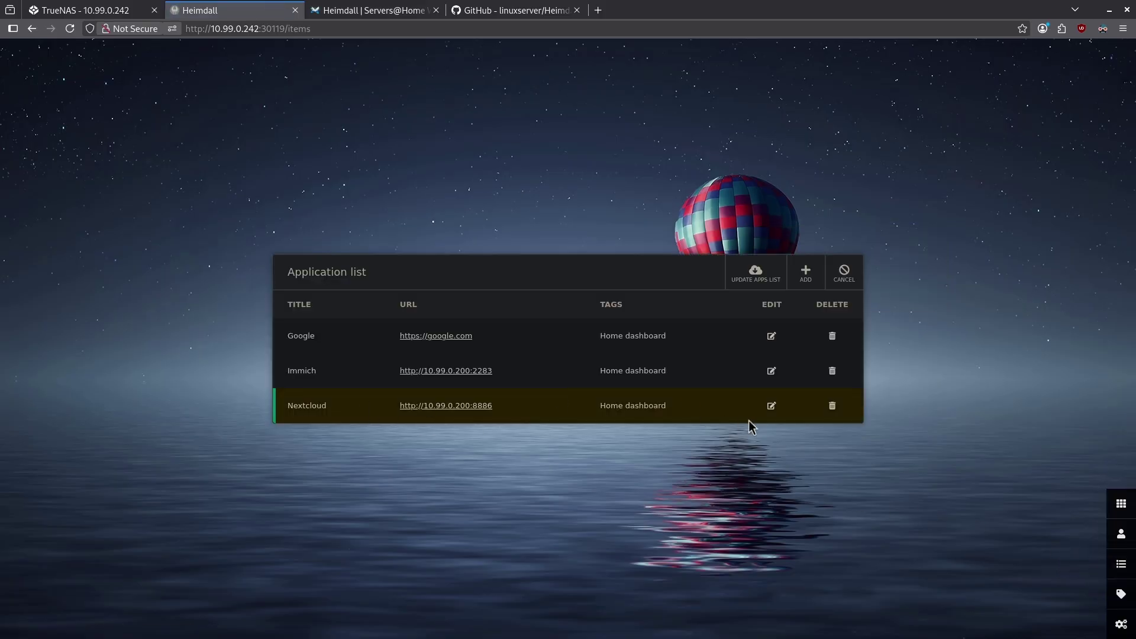
left_click(777, 407)
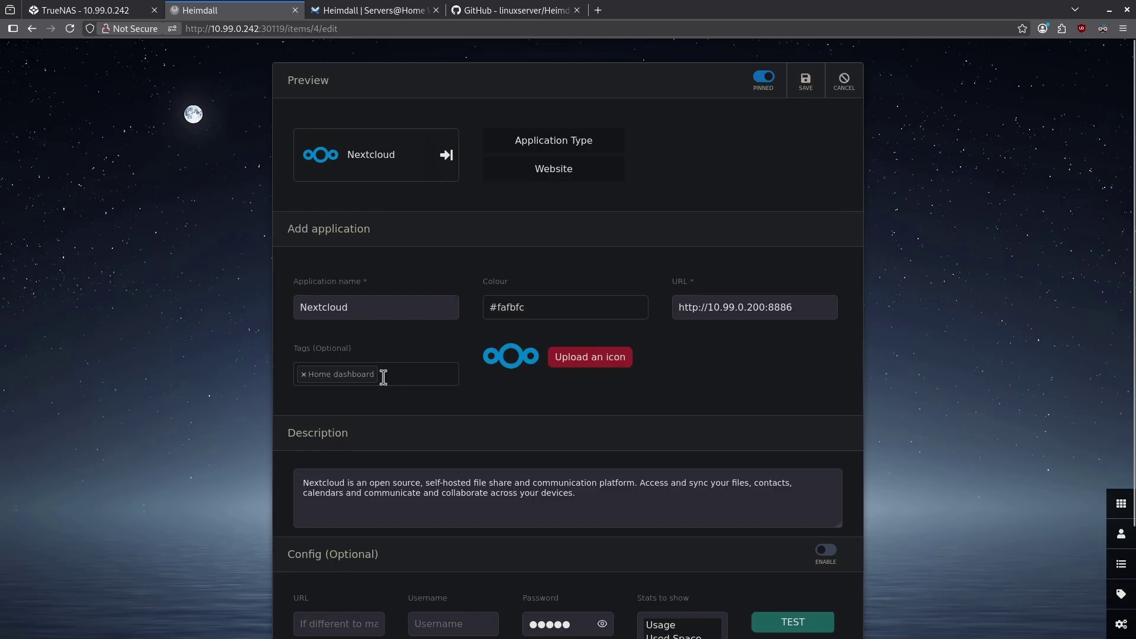
left_click(304, 376)
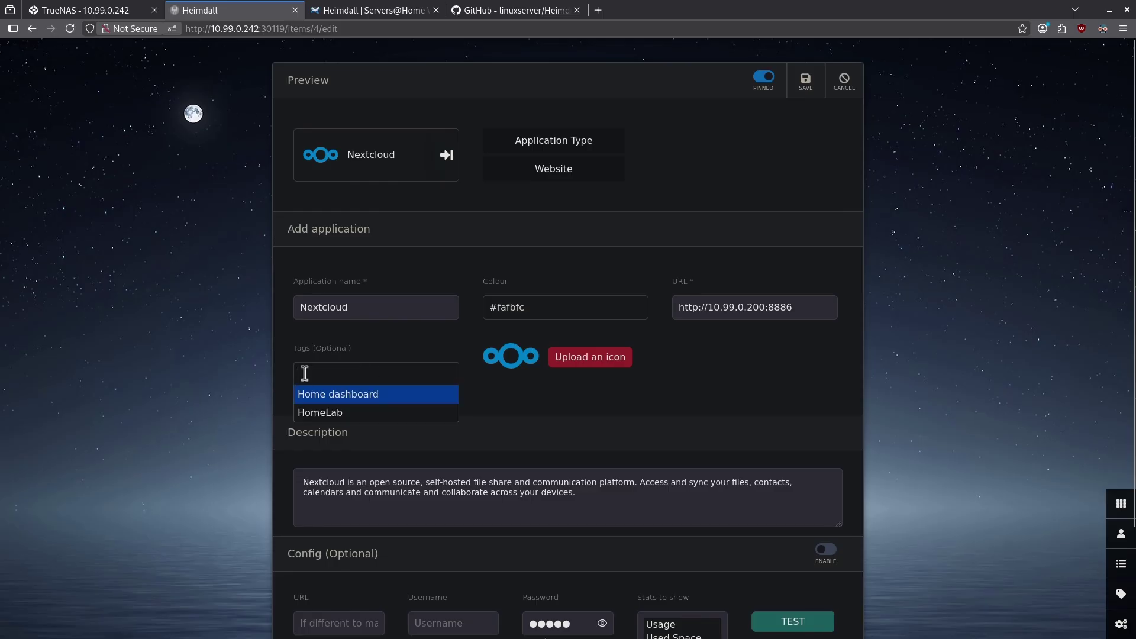
left_click(356, 416)
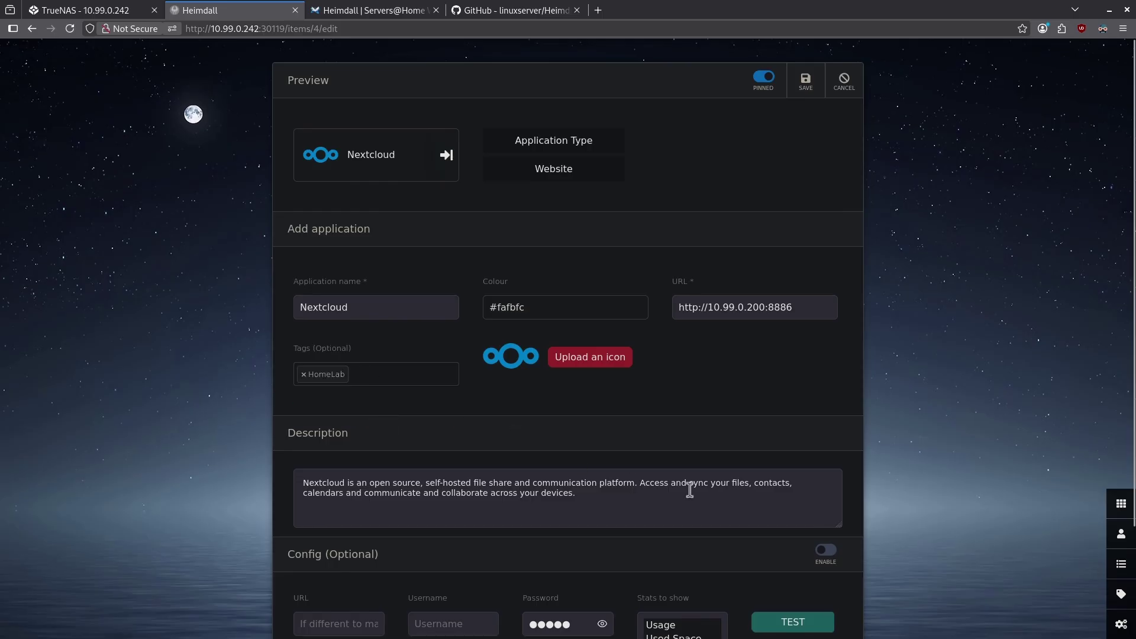
left_click(806, 83)
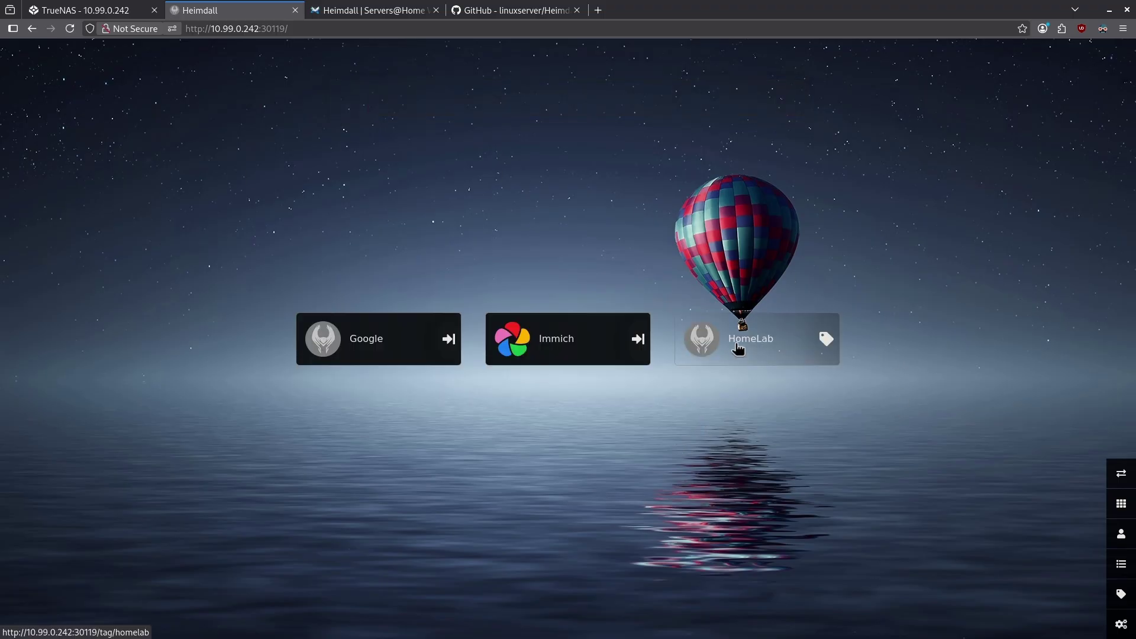
left_click(739, 352)
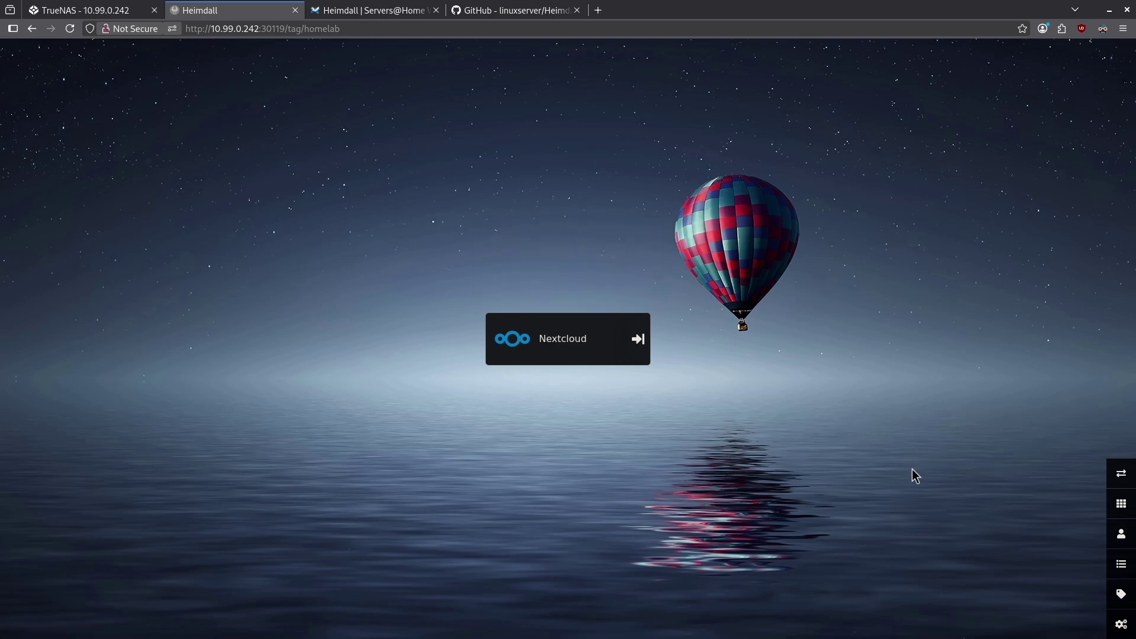
left_click(1122, 511)
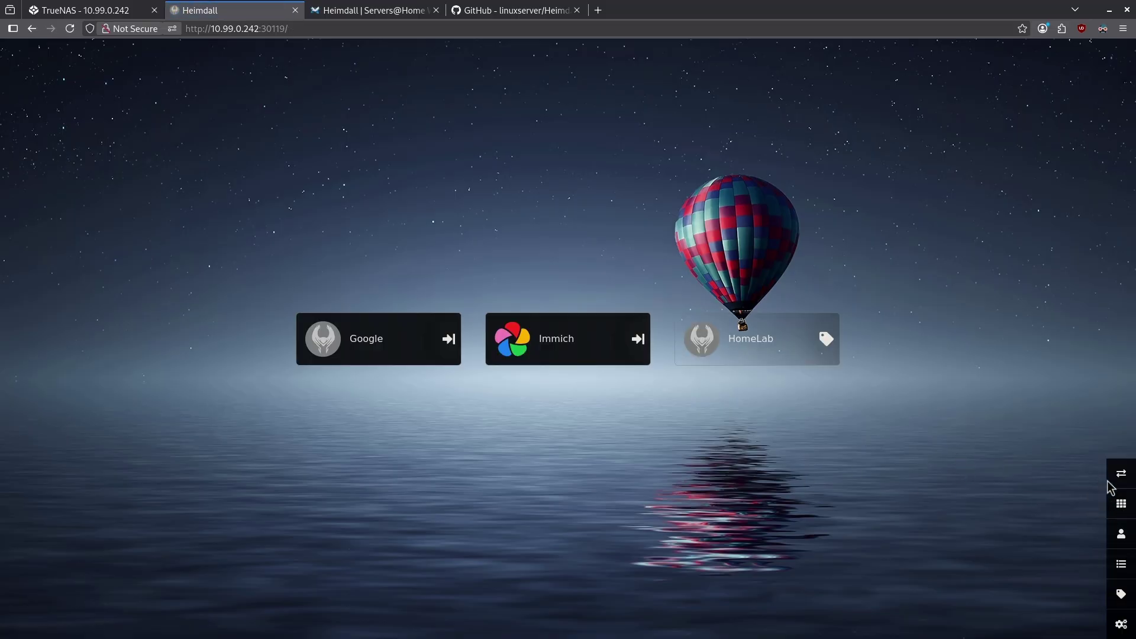
Reorder the dashboard tiles so HomeLab comes before Google and Immich.
left_click(1121, 485)
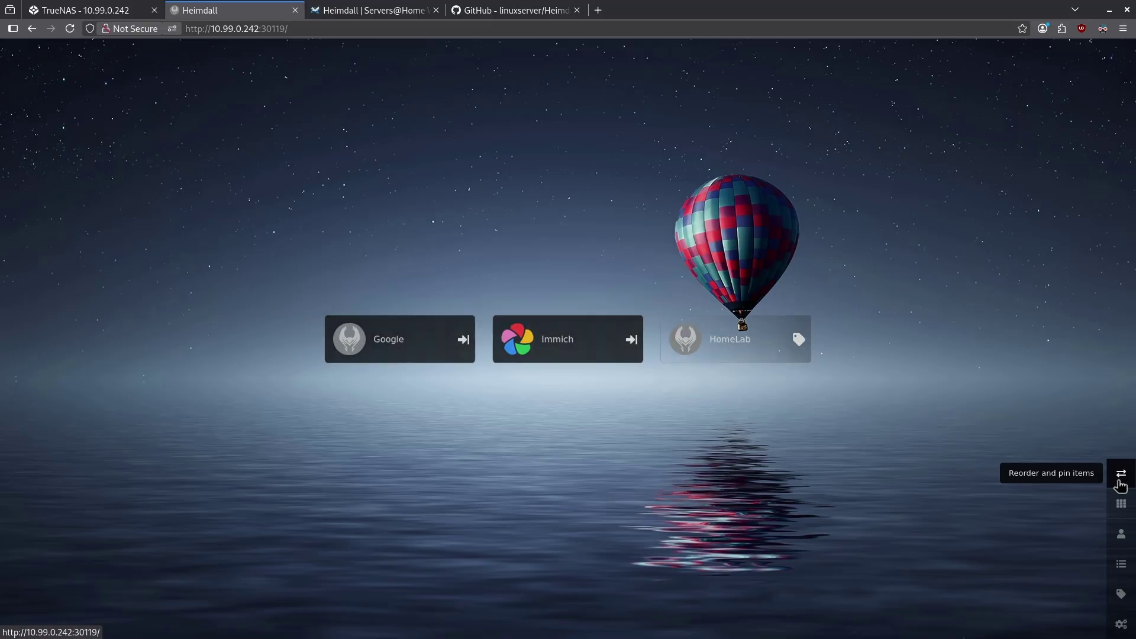
left_click_drag(656, 355, 500, 353)
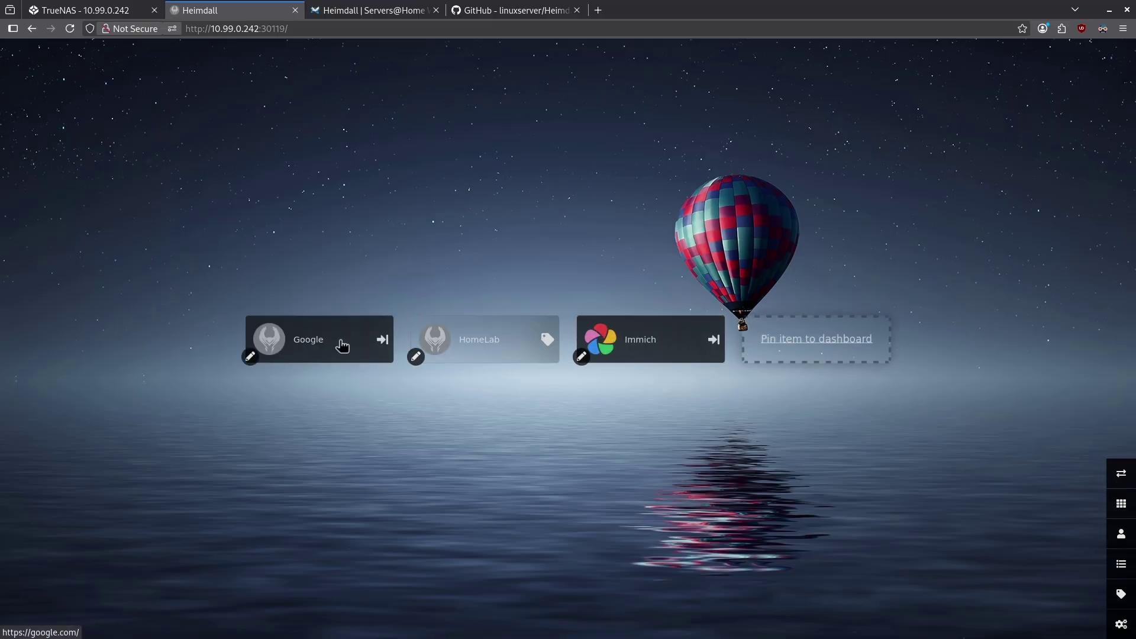
left_click_drag(340, 345, 502, 350)
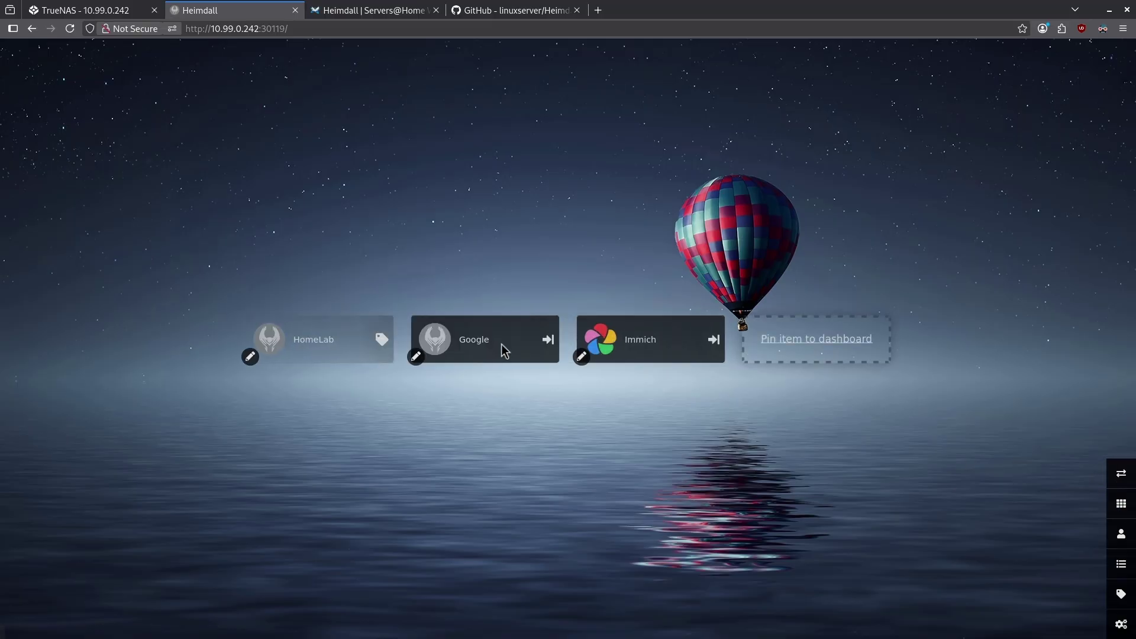
left_click(1121, 504)
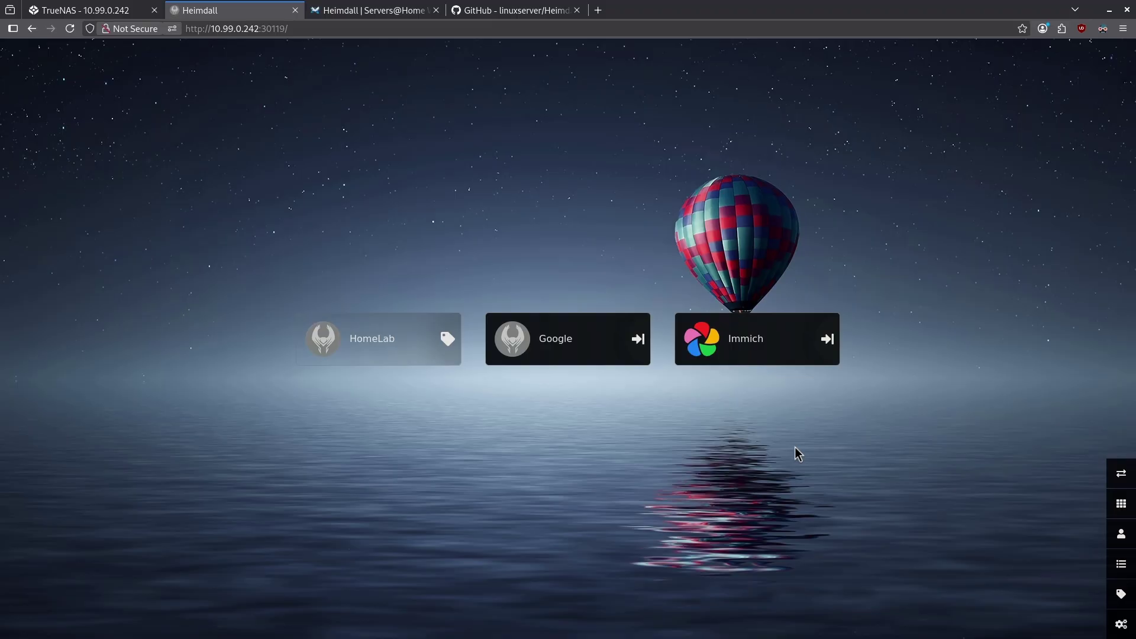
Unpin Immich and Google from the Pinned Items list, then pin them back.
left_click(1120, 477)
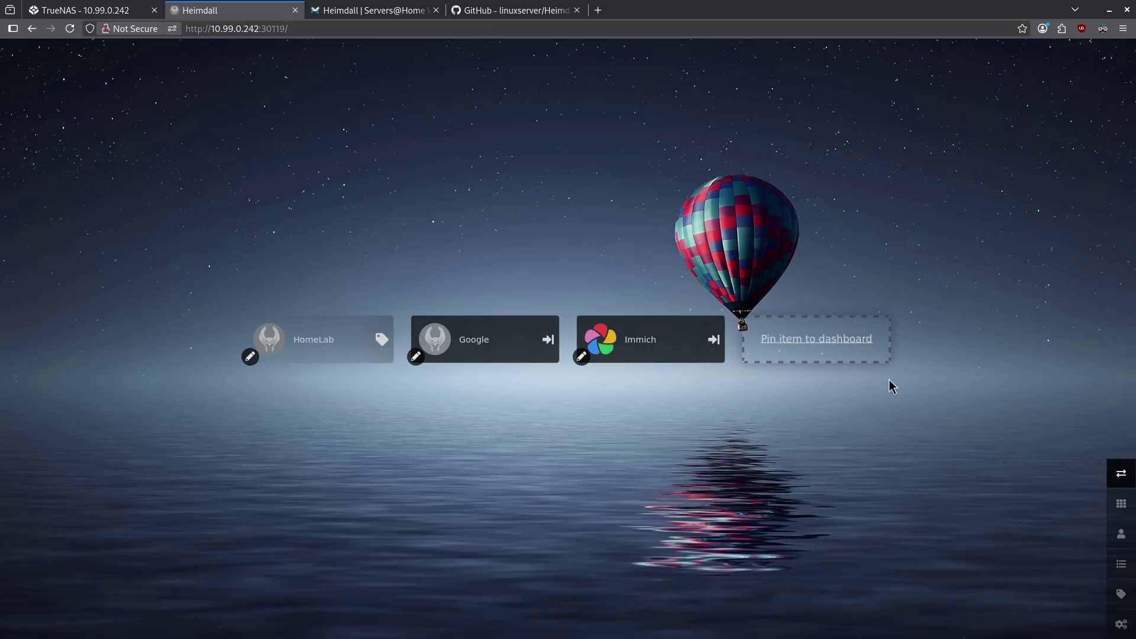
left_click(774, 340)
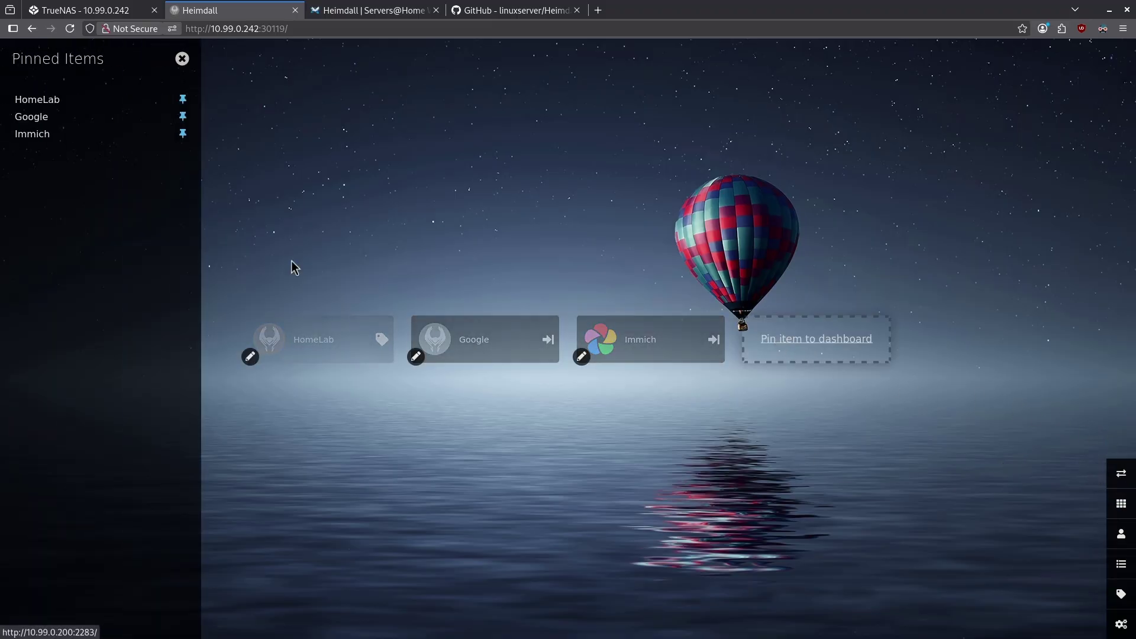
left_click(183, 135)
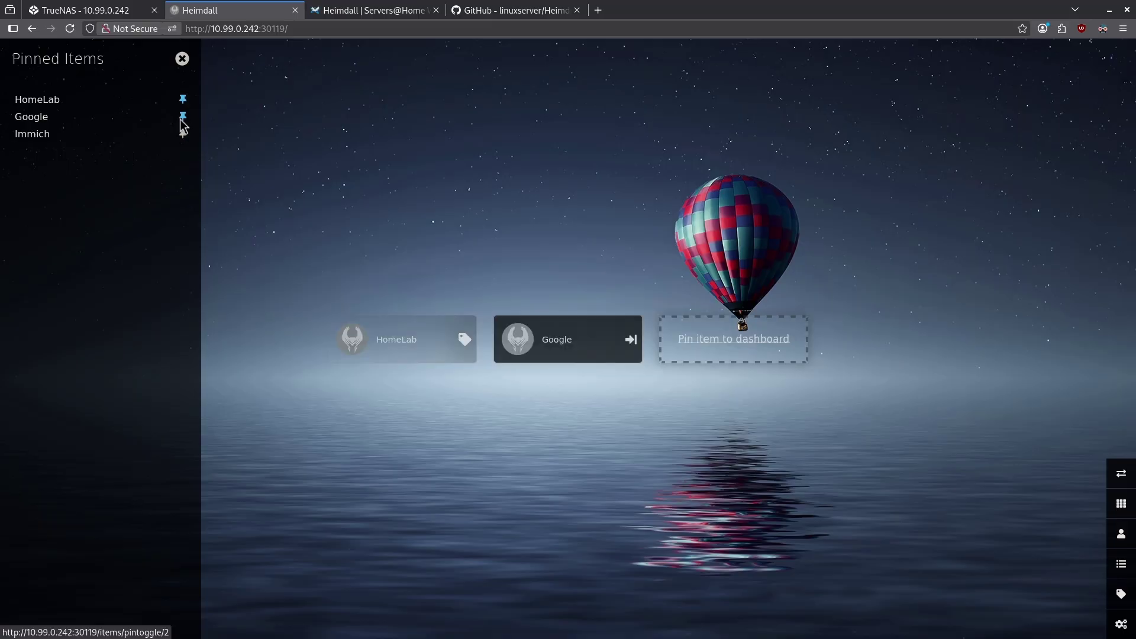
left_click(183, 117)
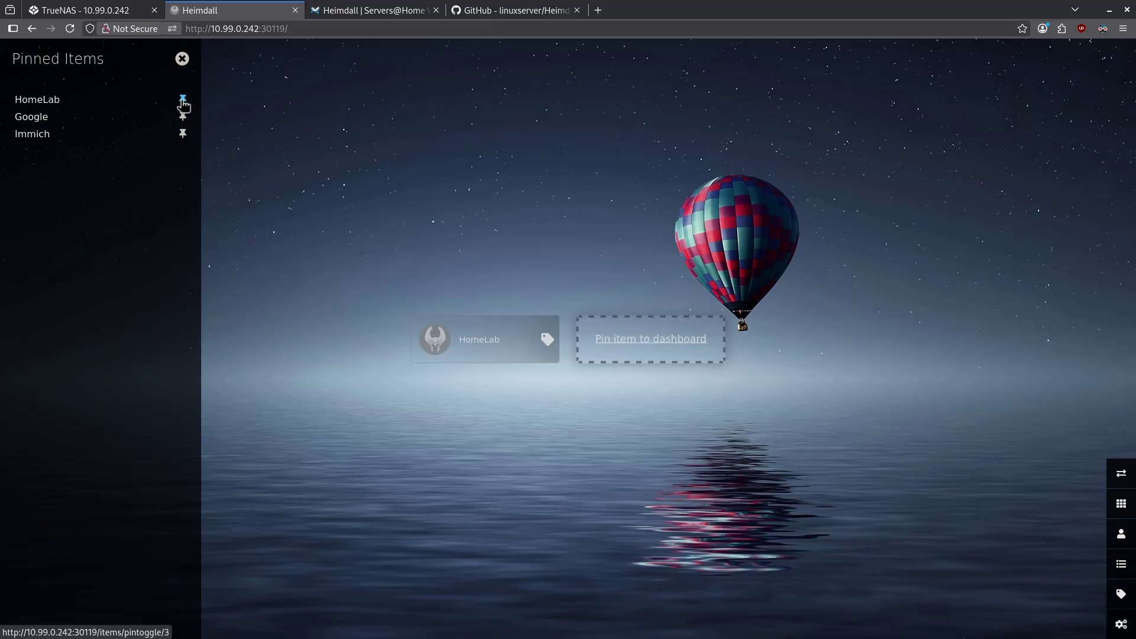
left_click(183, 116)
left_click(183, 134)
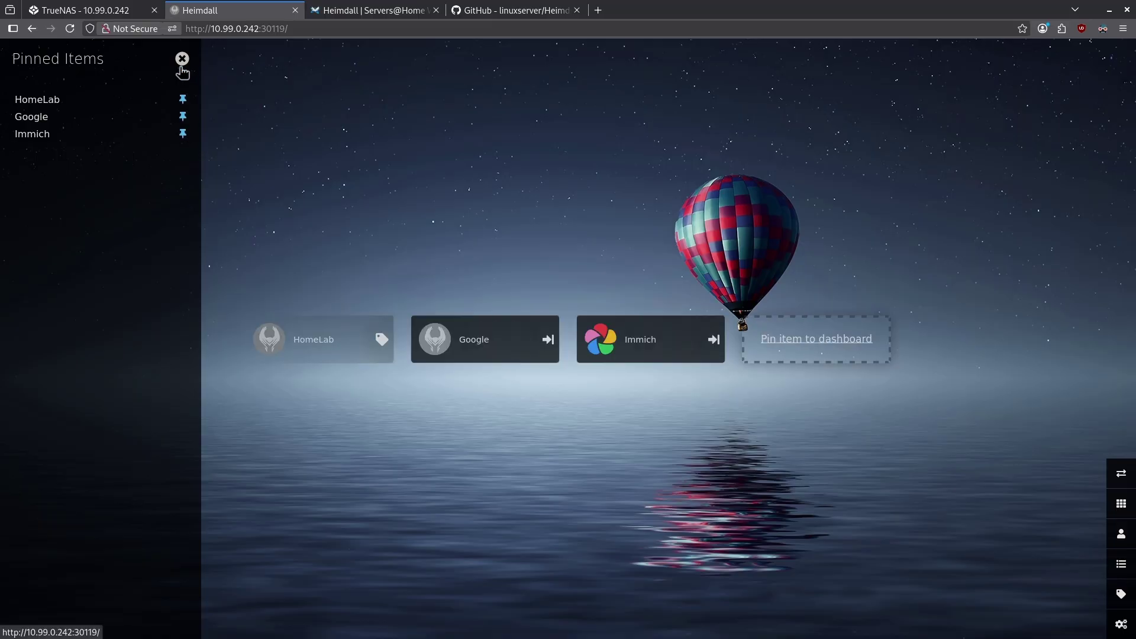
left_click(183, 59)
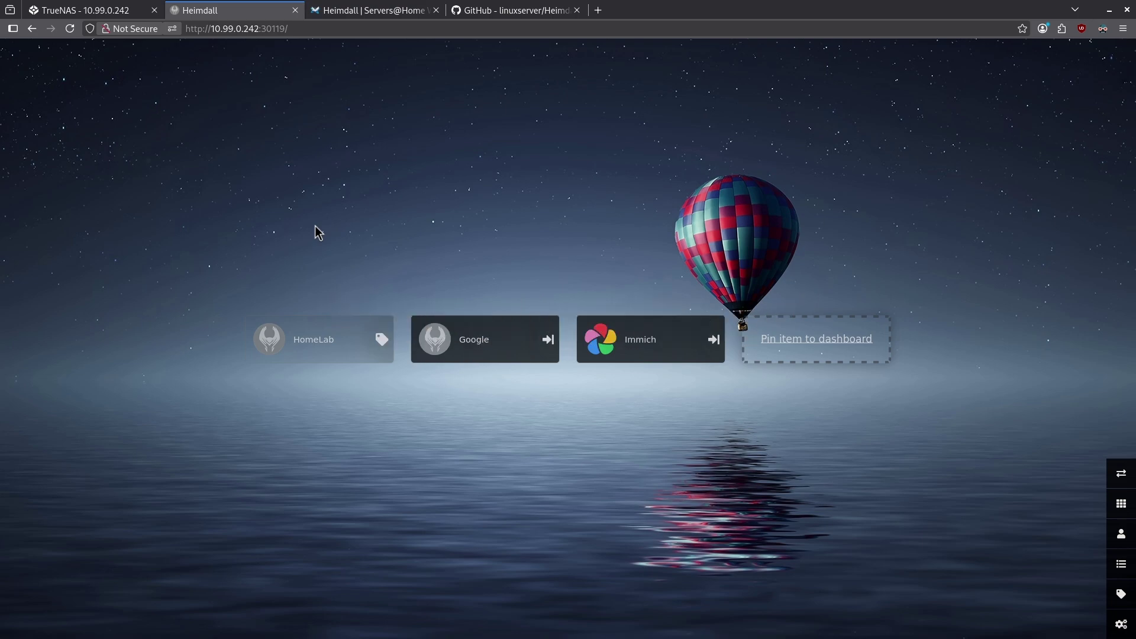
Create a Media tag and open its tag page.
left_click(1123, 595)
left_click(805, 309)
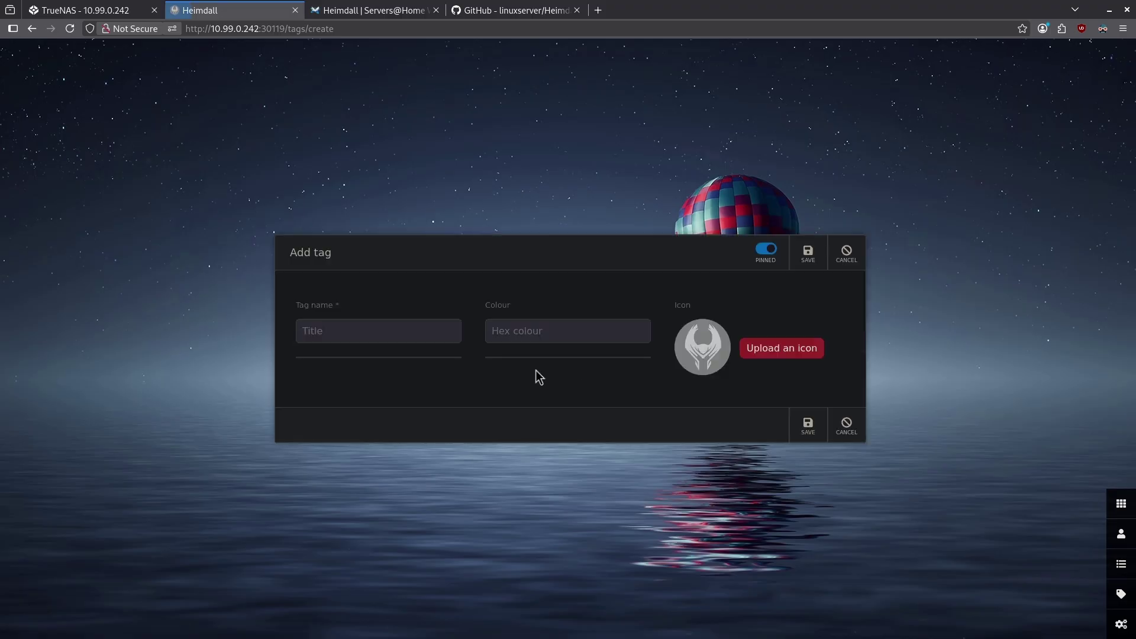
left_click(428, 330)
type("Media")
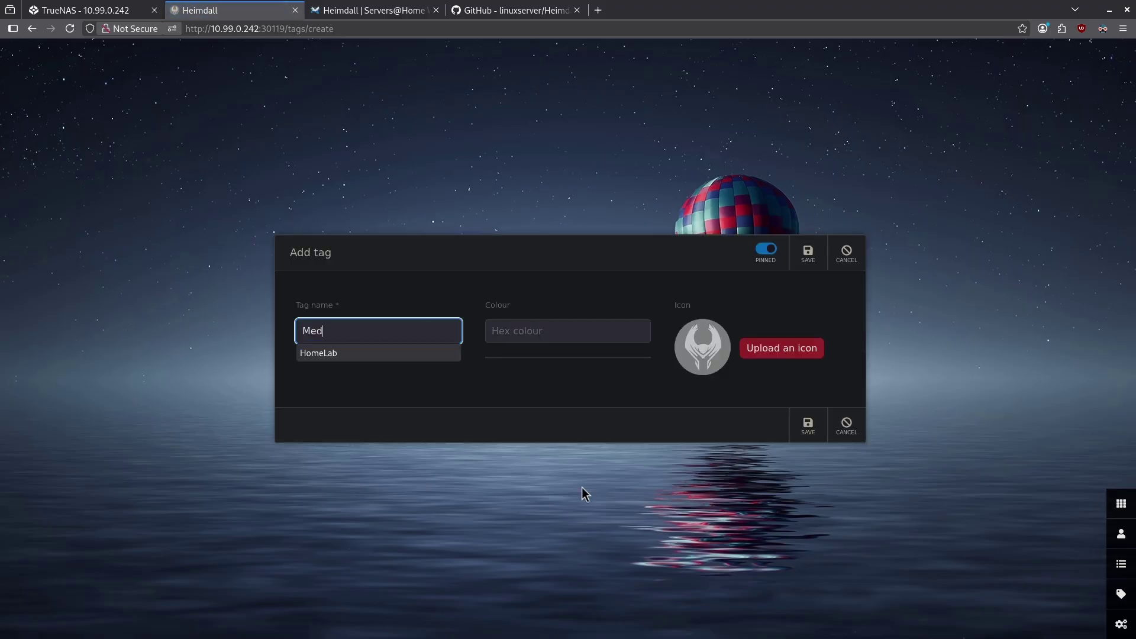
left_click(802, 421)
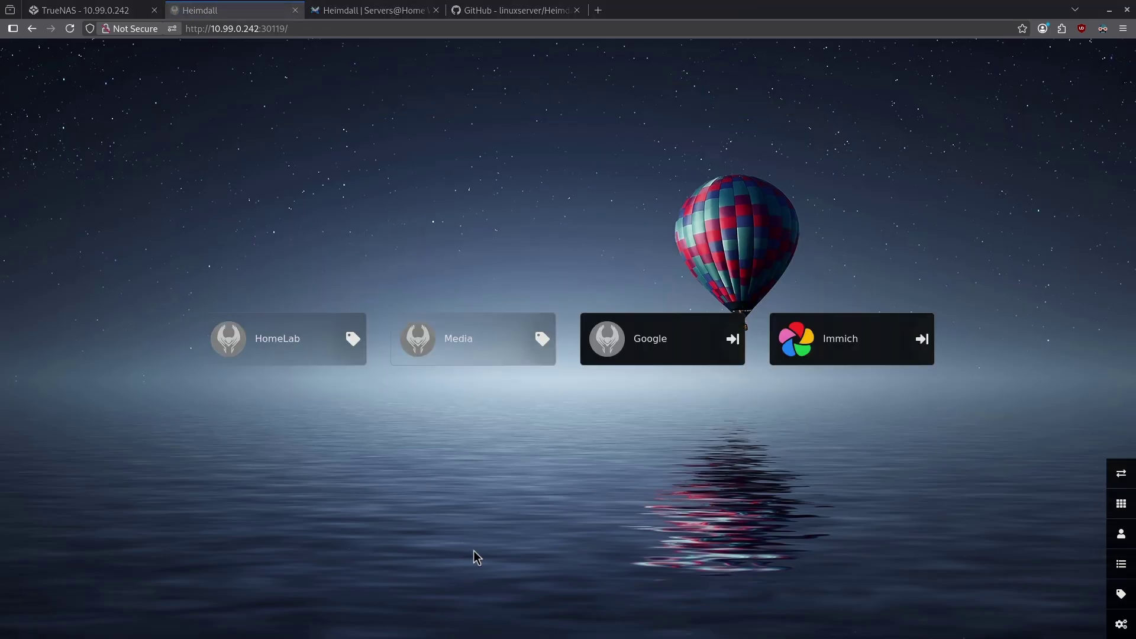
left_click(470, 351)
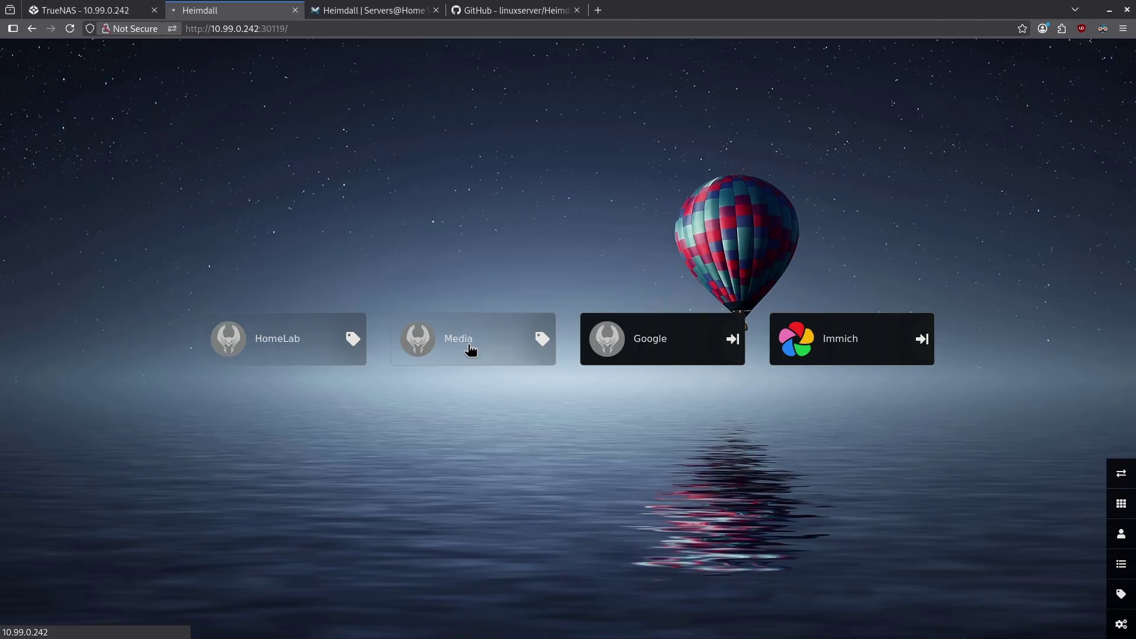
left_click(624, 98)
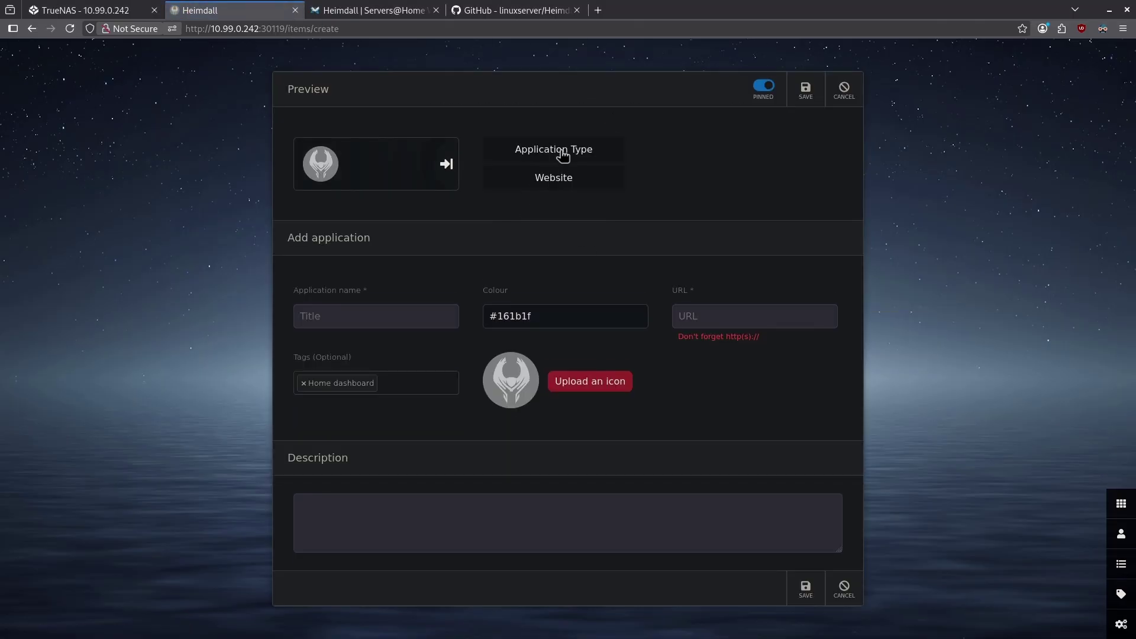
left_click(667, 155)
type("radarr")
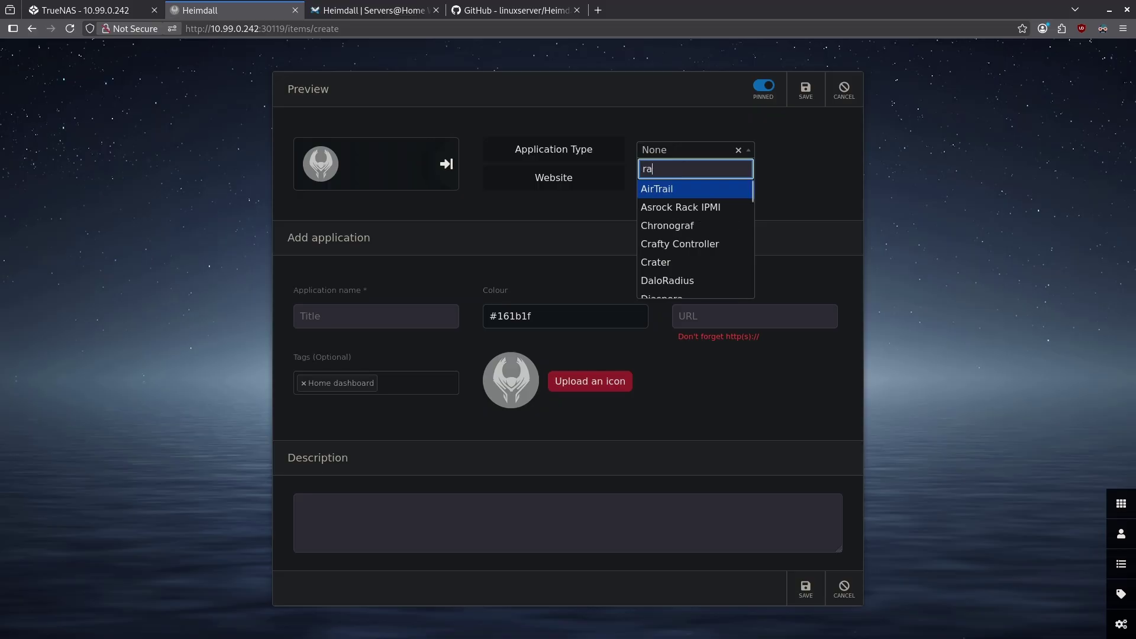
key("Return")
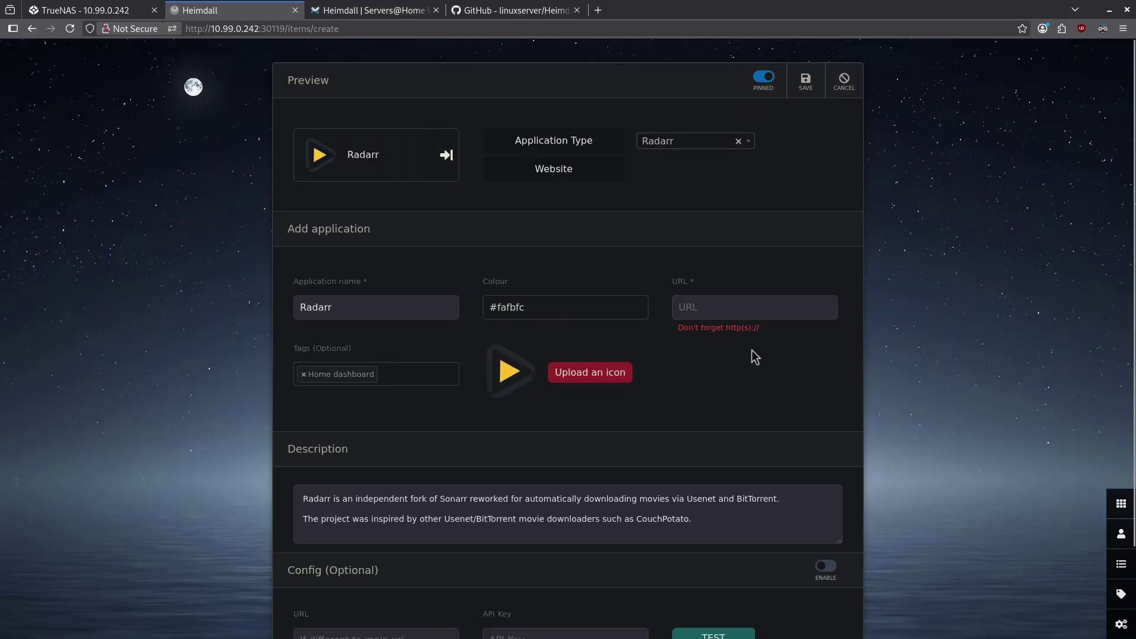
left_click(725, 312)
type("http://10.99.0.200:7878")
Replace Radarr's Home dashboard tag with Media, enable its stats config, and save.
left_click(315, 383)
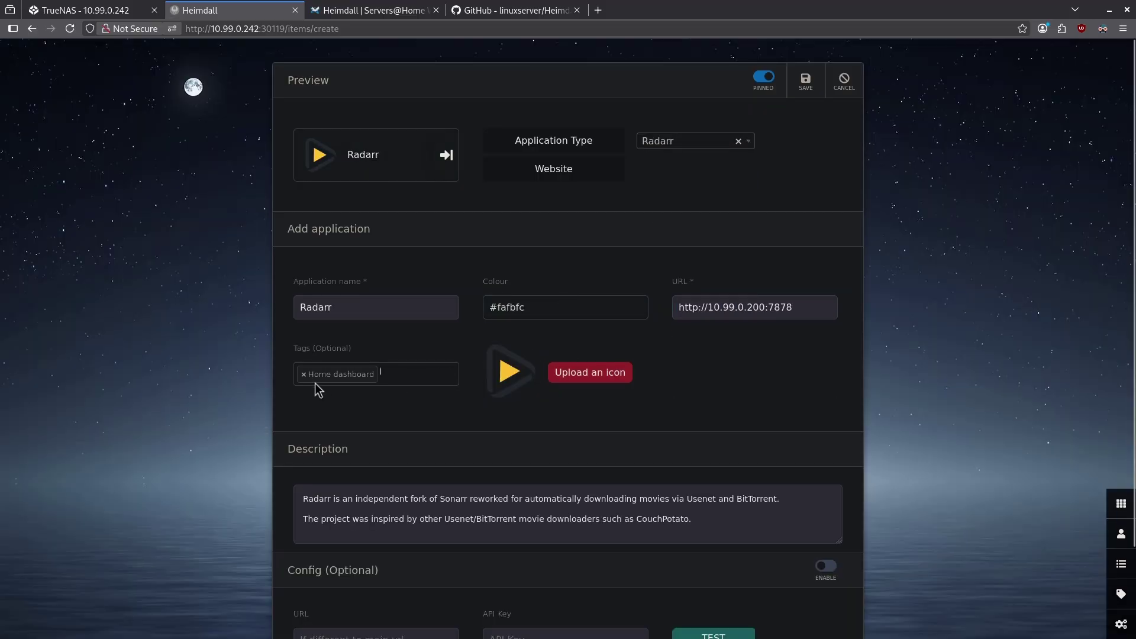
left_click(303, 374)
left_click(364, 432)
scroll(583, 403, "down", 2)
left_click_drag(307, 468, 371, 487)
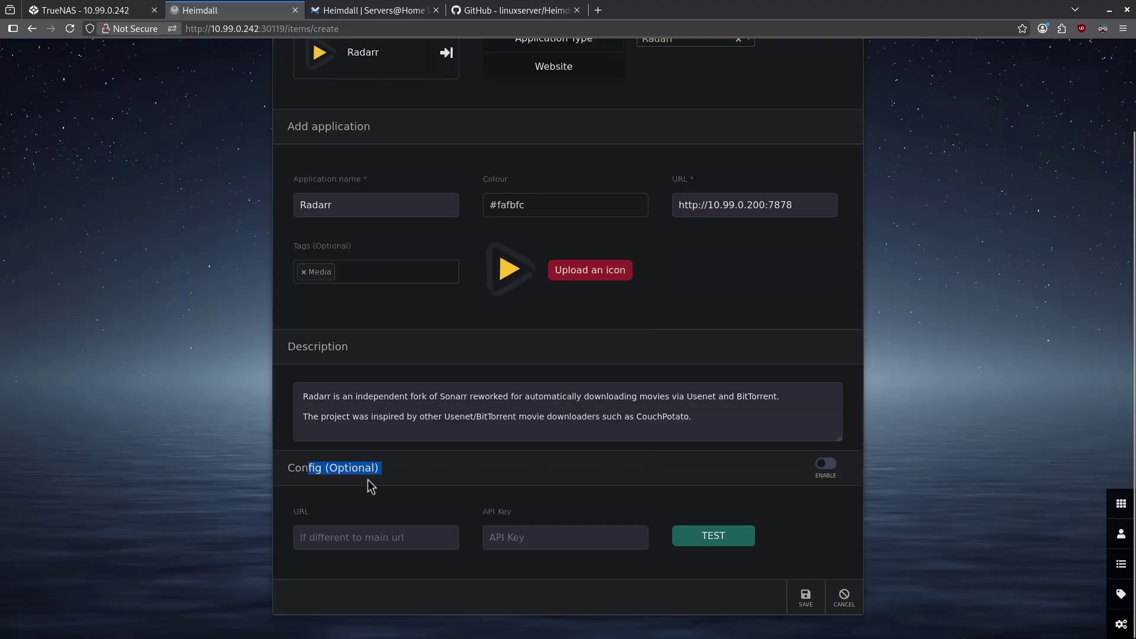
left_click(826, 463)
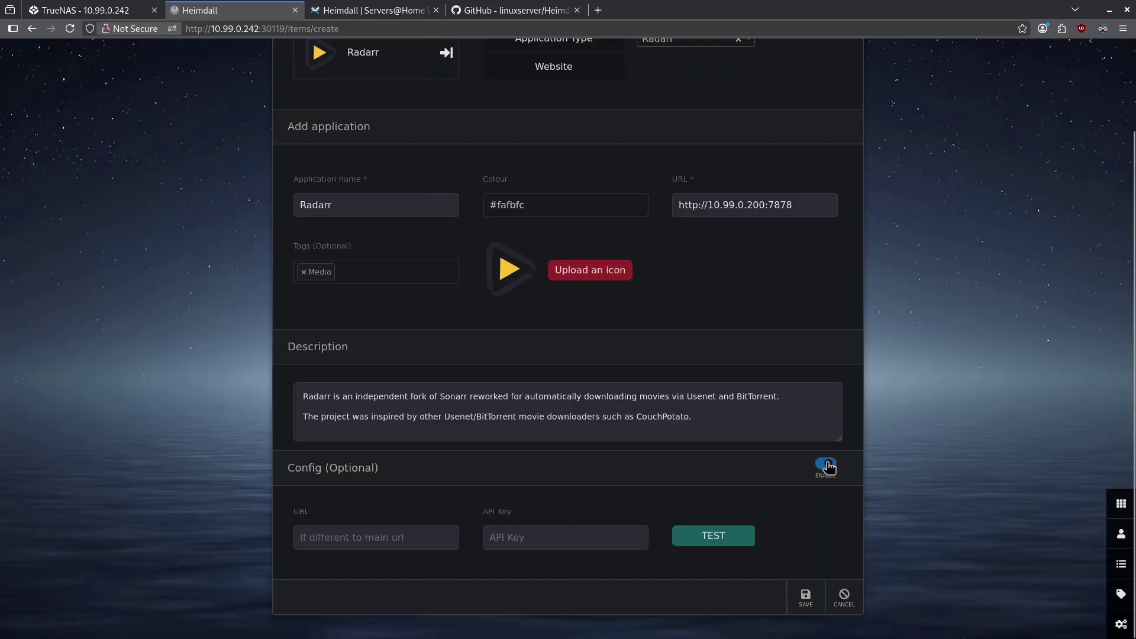
left_click(547, 537)
key("Return")
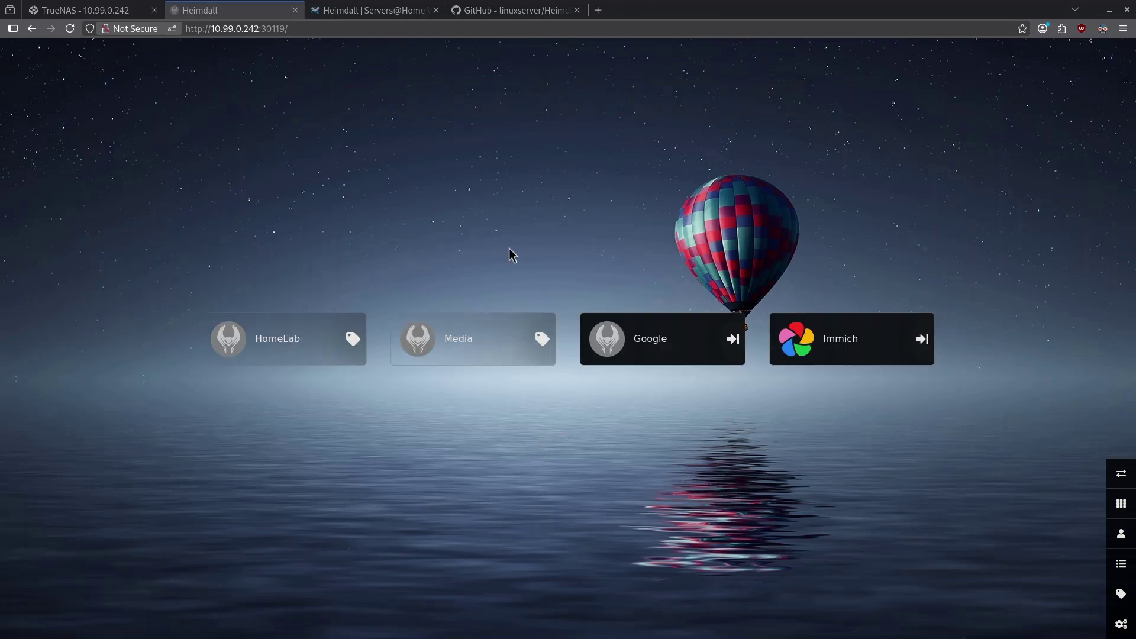
View Radarr's live stats (43 missing, 0 queued) on the Media page, then return home.
left_click(449, 351)
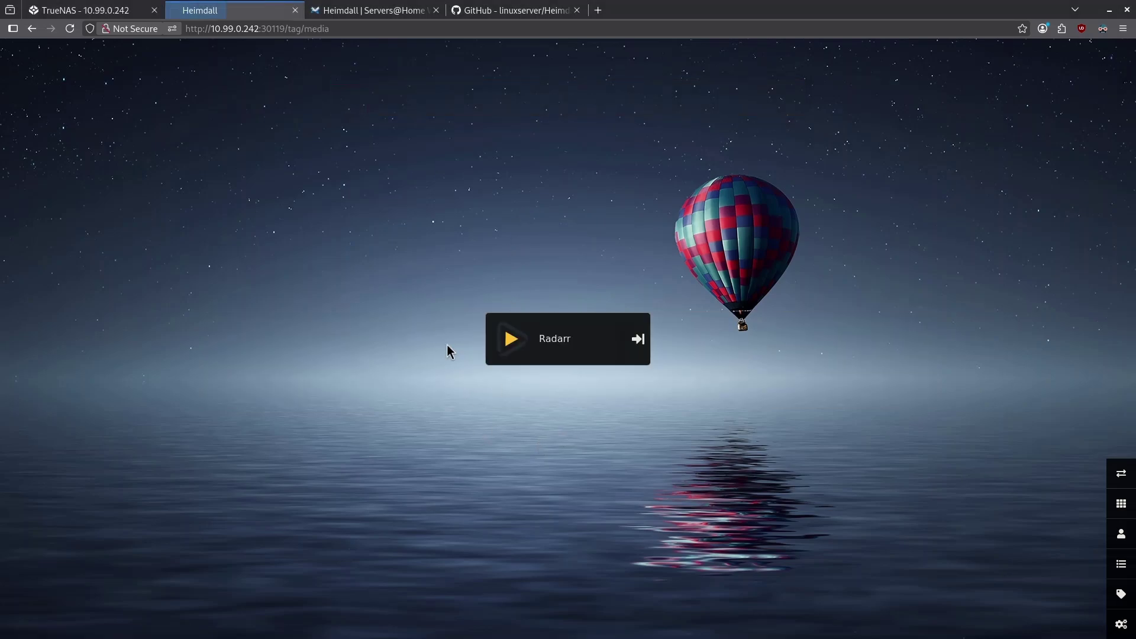
mouse_move(572, 340)
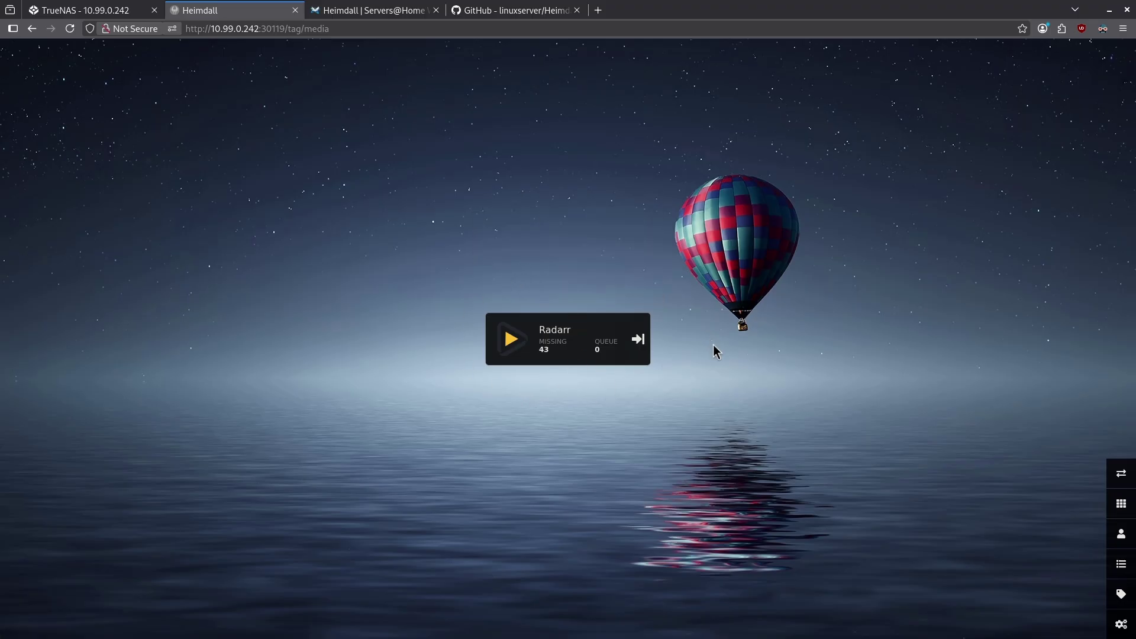
key("alt+Left")
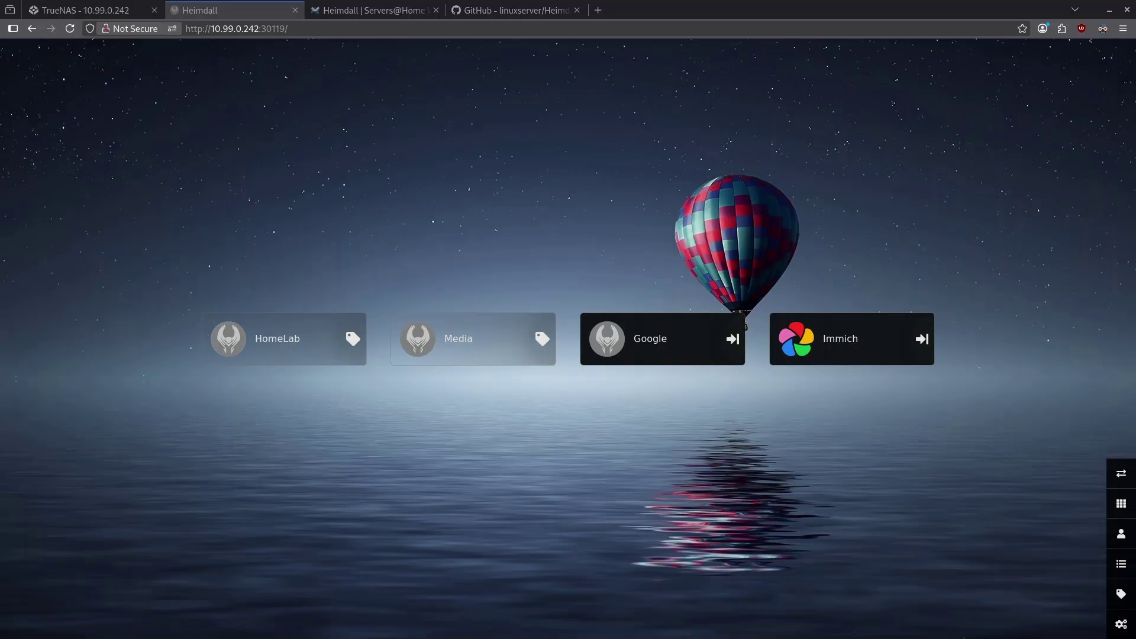